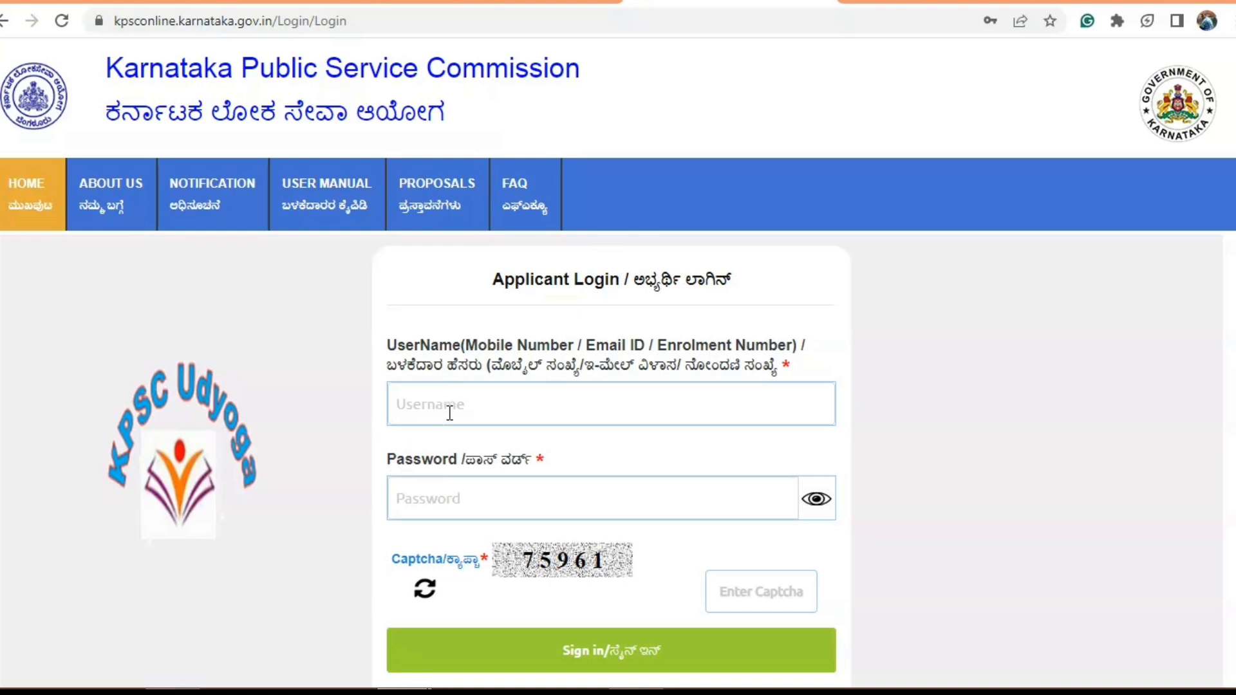
Sign in to the applicant account using the saved username and password, and enter the displayed captcha code
click(432, 497)
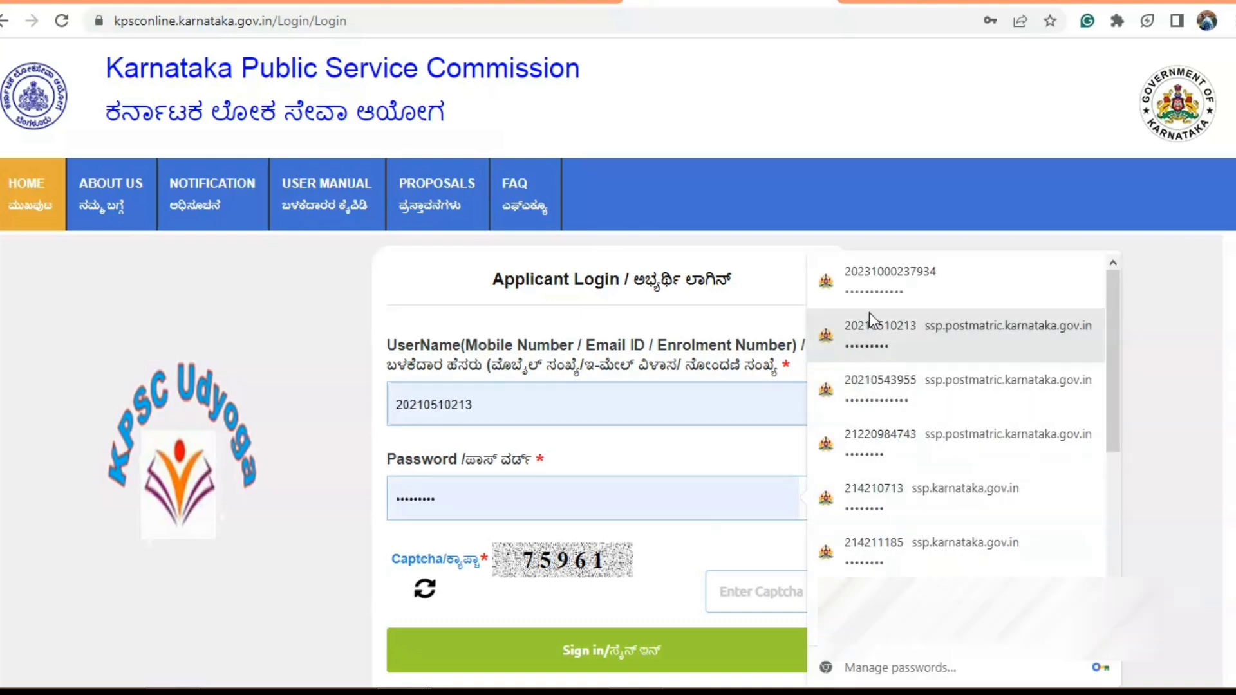
click(877, 276)
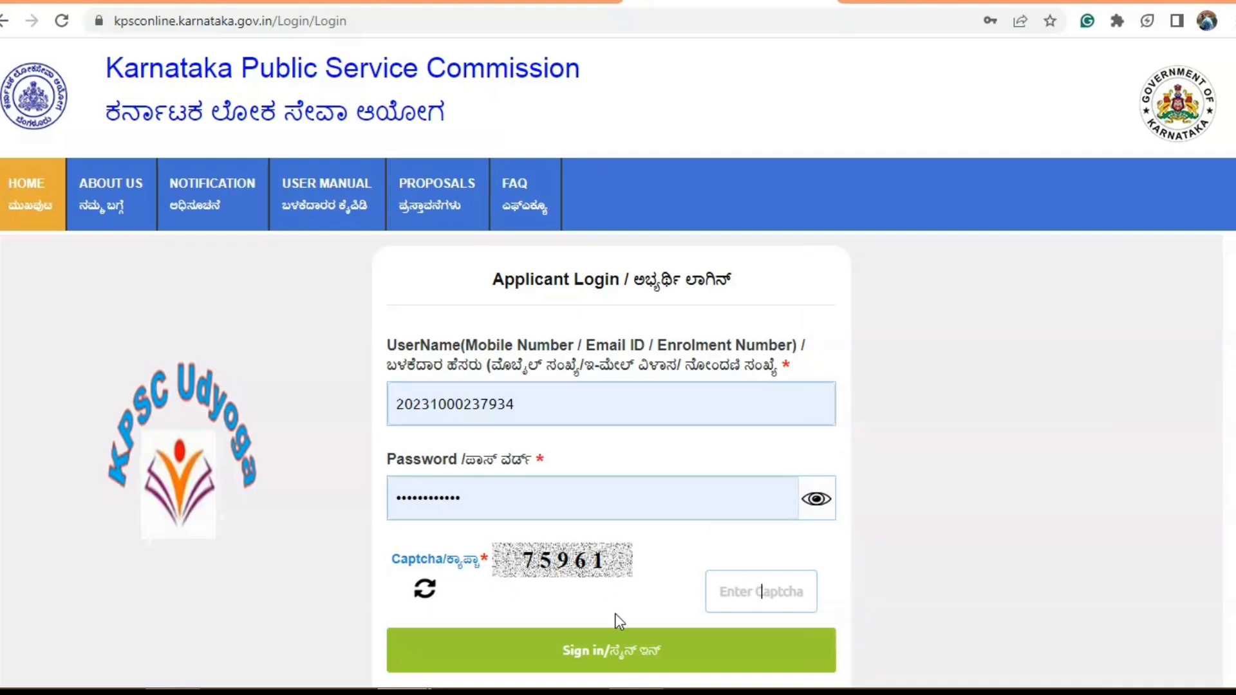
text(75961)
click(607, 656)
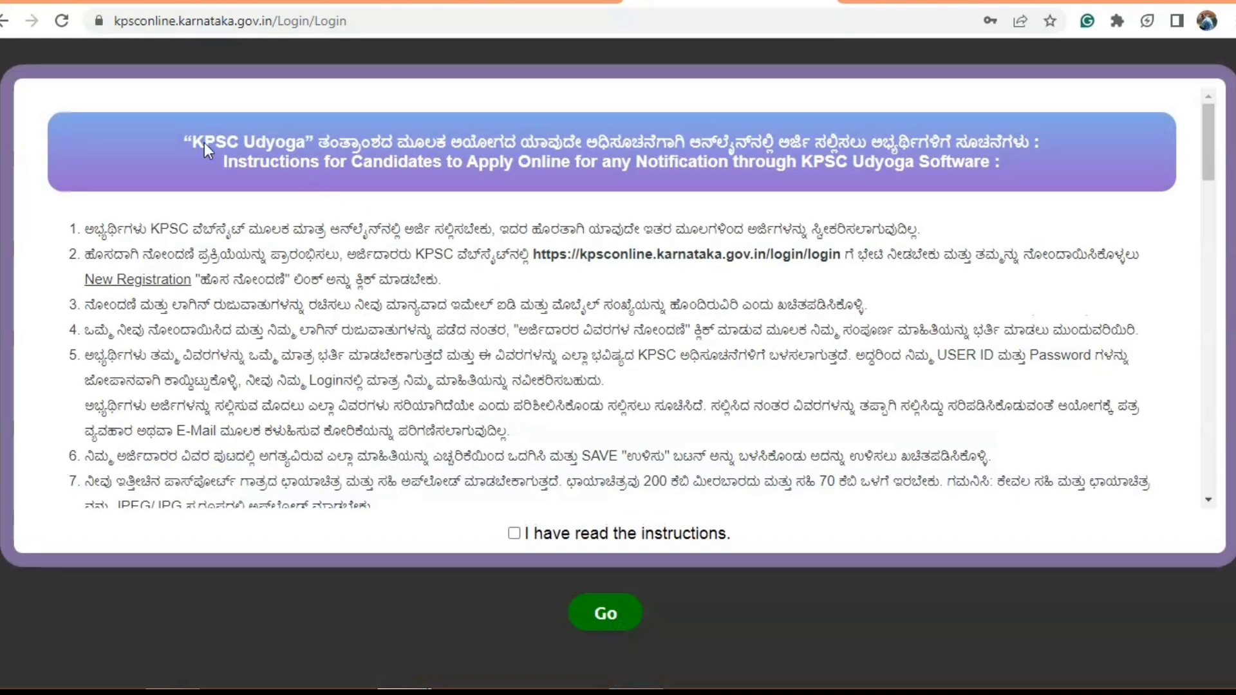
Read through the instructions for candidates, accept them as read and continue to the applicant dashboard
drag(973, 166, 191, 130)
click(863, 163)
scroll(468, 324, down, 10)
scroll(468, 325, down, 15)
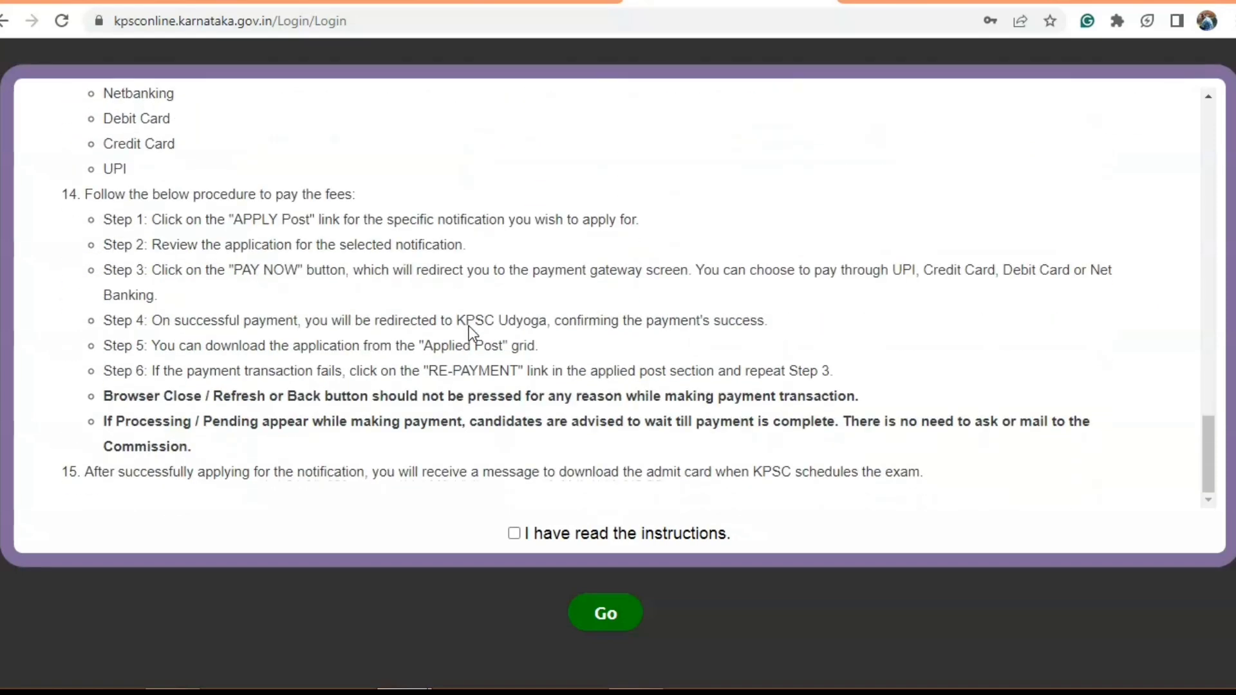
scroll(468, 326, up, 19)
scroll(472, 331, up, 8)
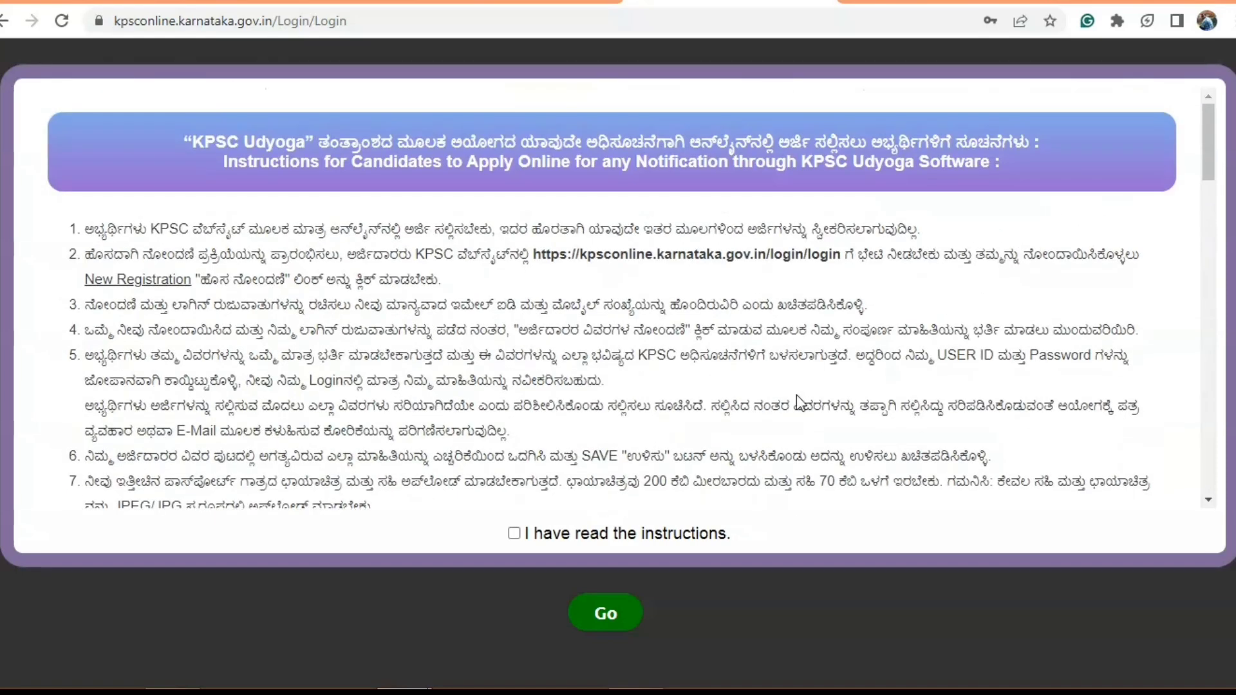
click(514, 534)
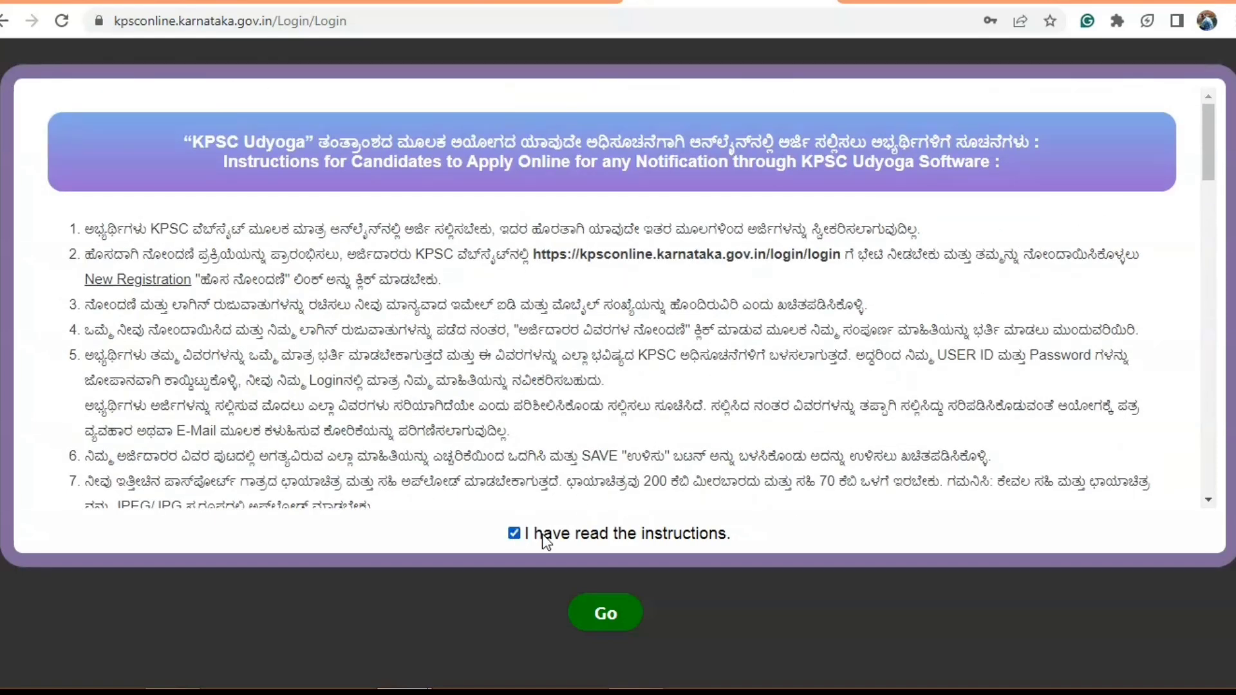
click(620, 615)
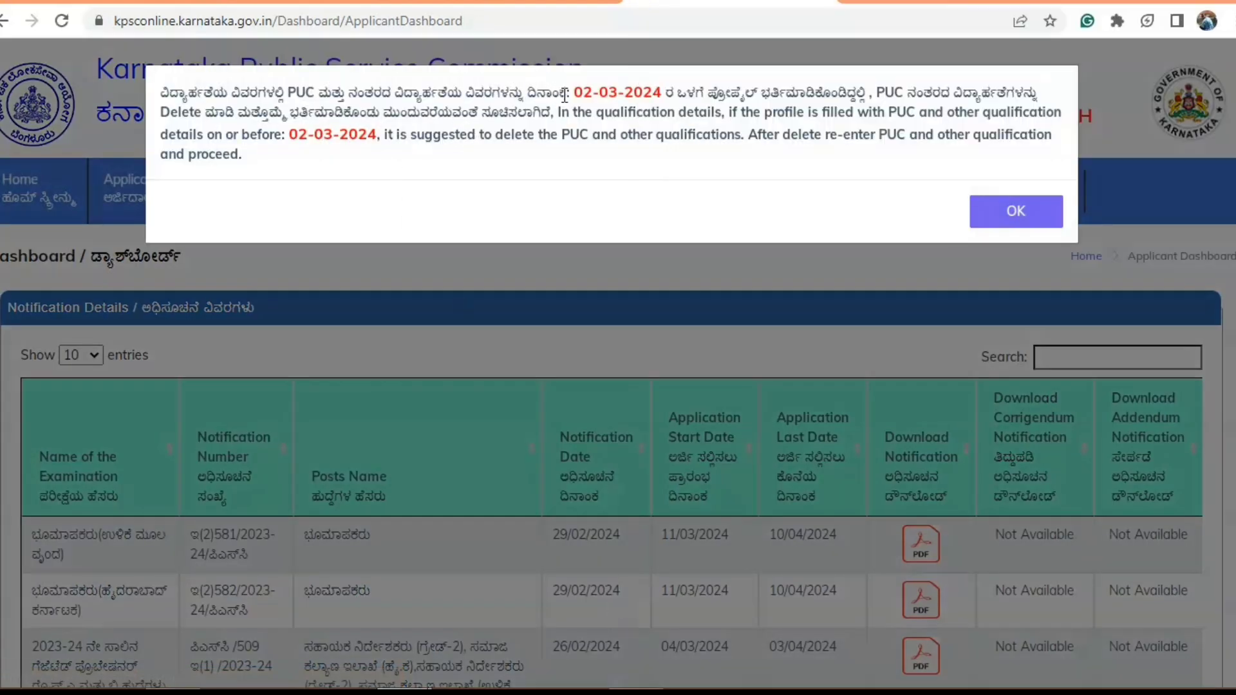
Read the notice about deleting and re-entering PUC and other qualifications, and dismiss it
drag(568, 90, 620, 186)
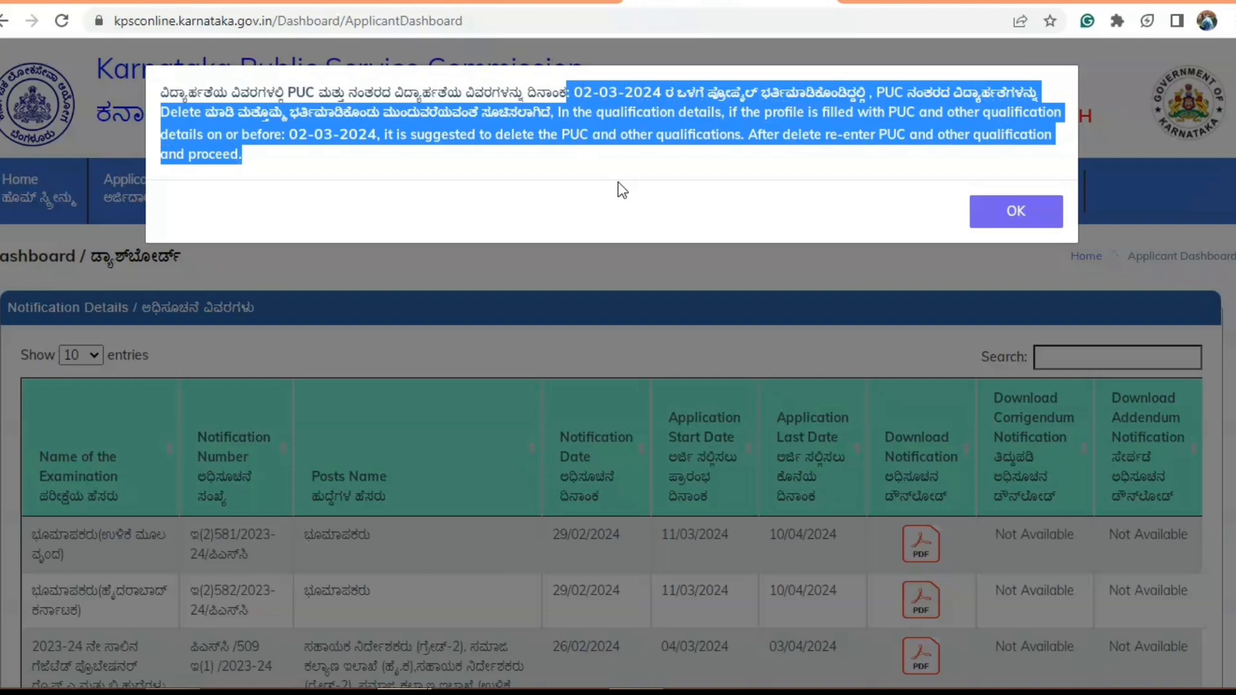
click(620, 186)
drag(393, 134, 406, 160)
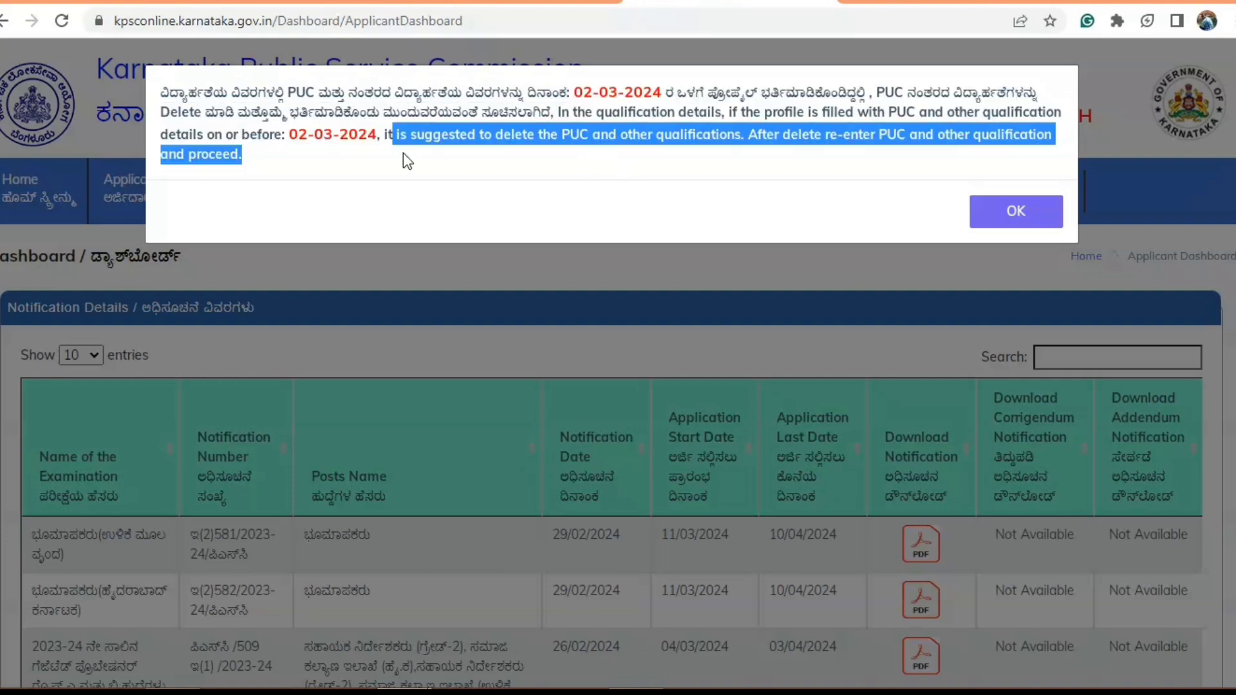
click(484, 171)
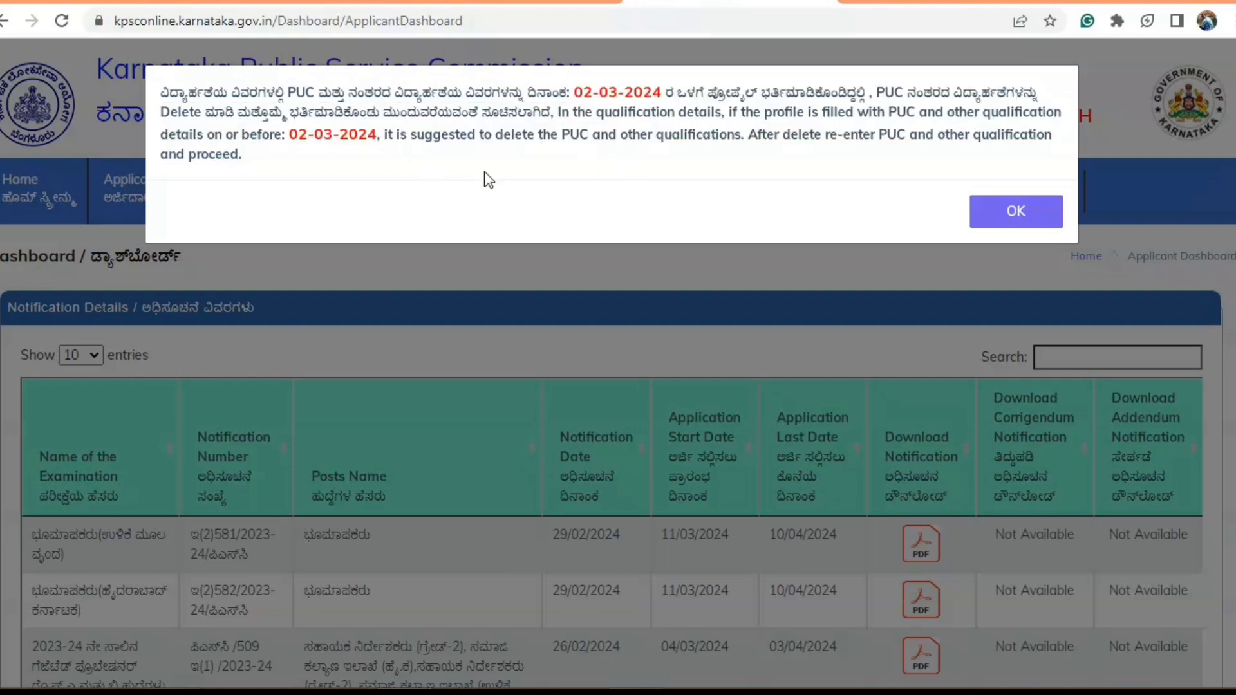
click(1017, 217)
Examine the two ಭೂಮಾಪಕರು examinations in the dashboard's notification list
scroll(312, 360, down, 5)
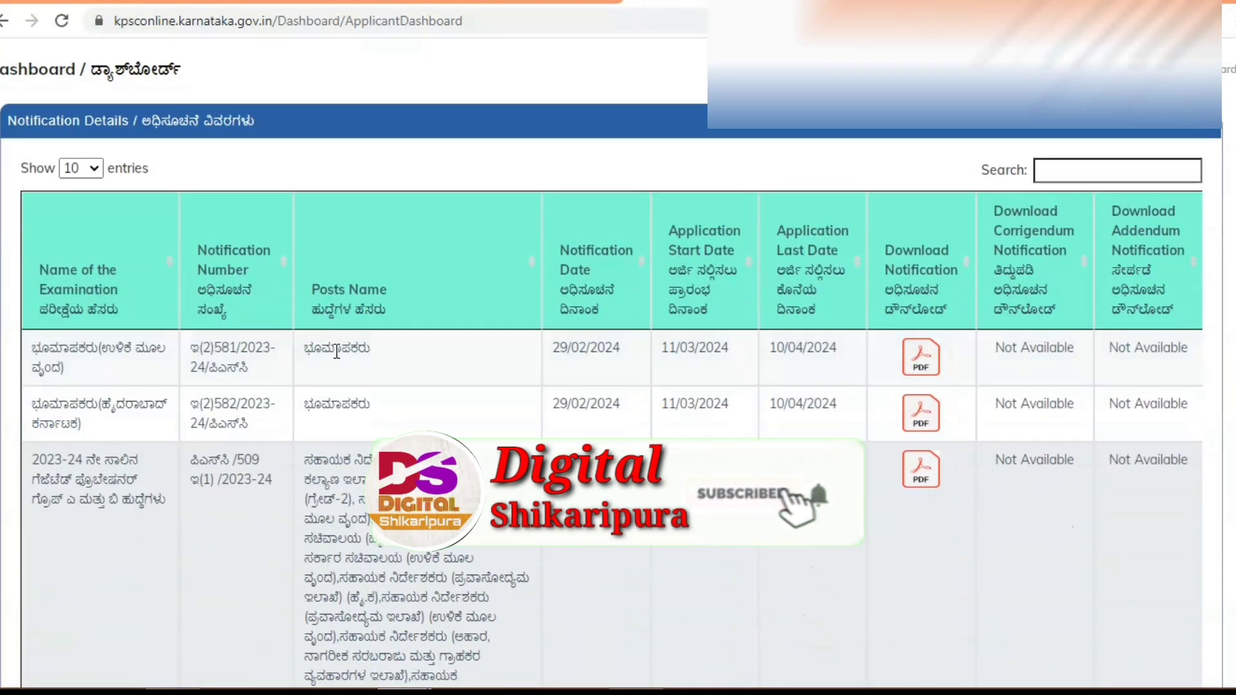
scroll(337, 350, up, 2)
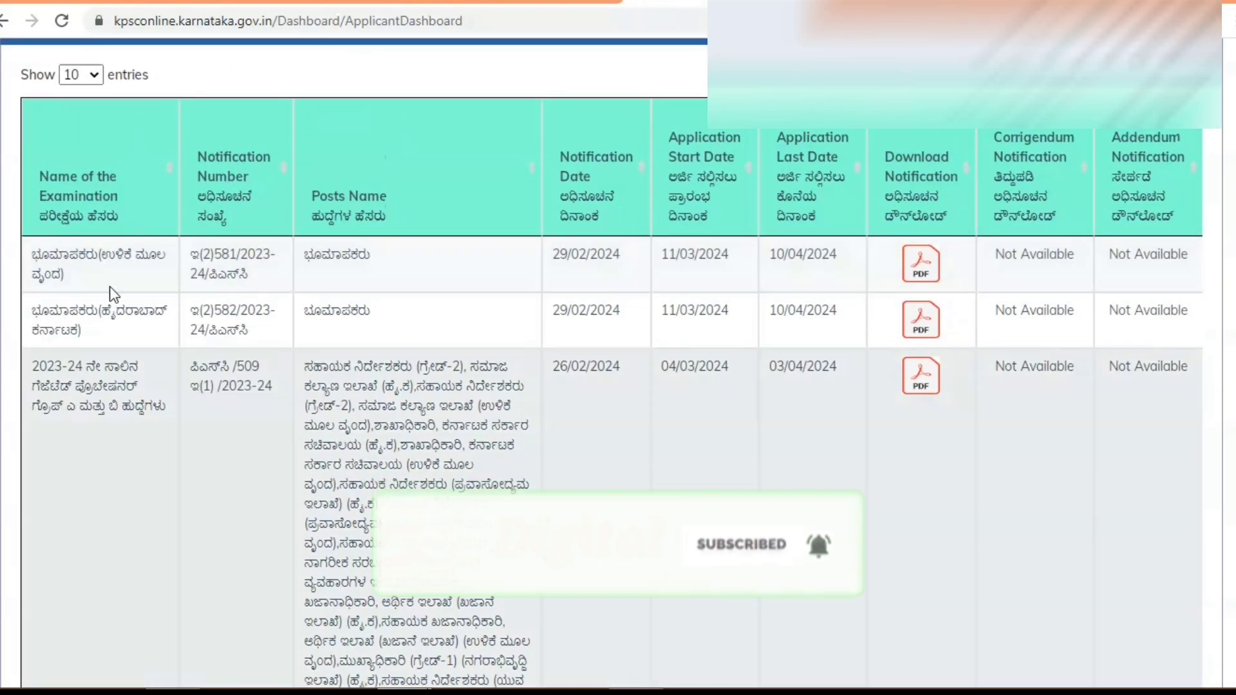
drag(102, 274, 39, 253)
drag(94, 325, 32, 314)
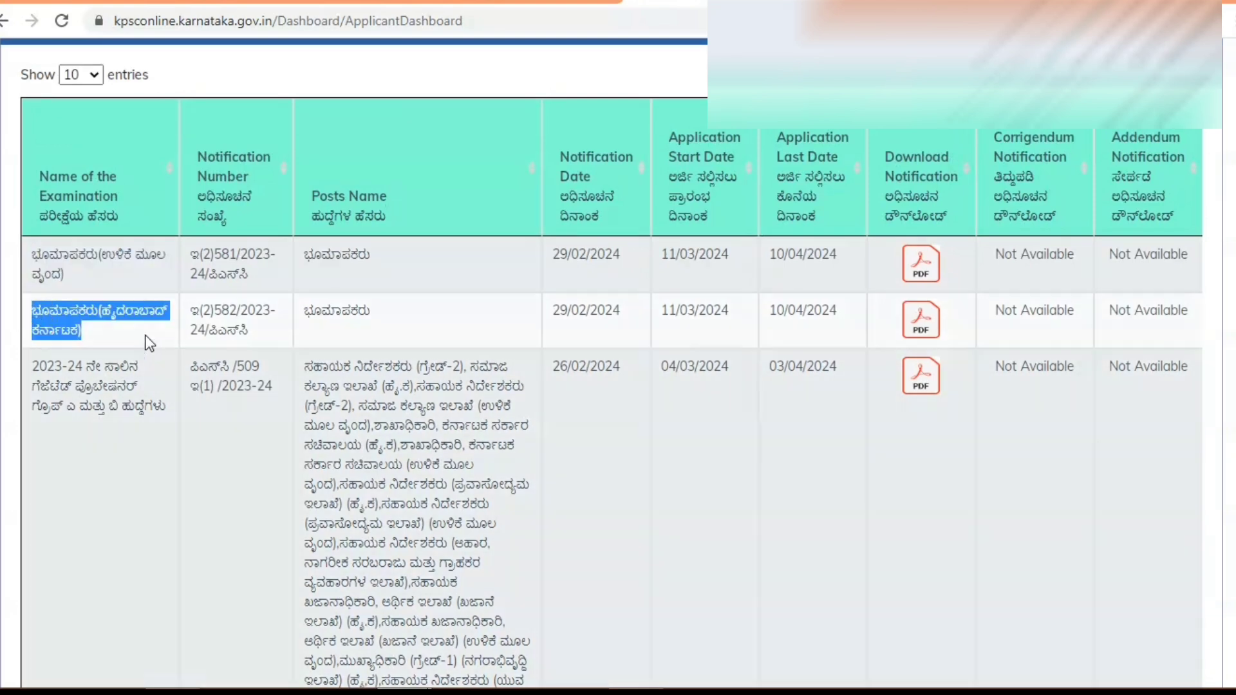
click(144, 335)
scroll(993, 311, up, 4)
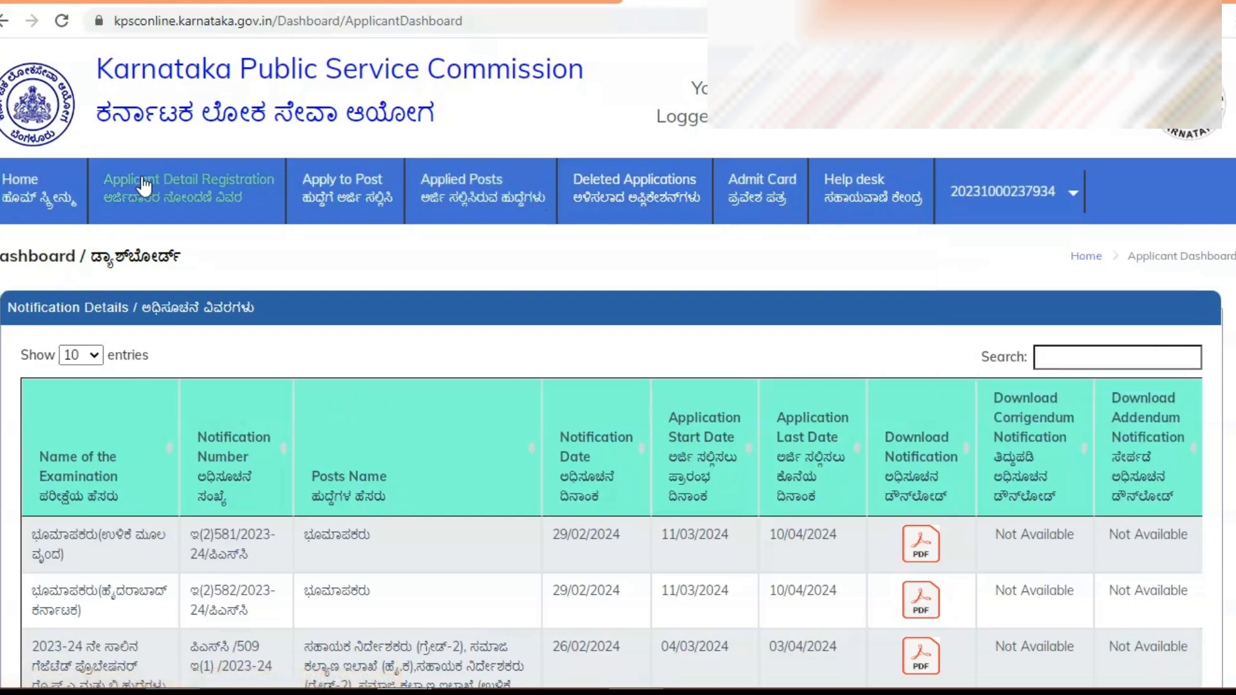
Open the applicant's detail registration and review the basic details in the Personal section
click(169, 209)
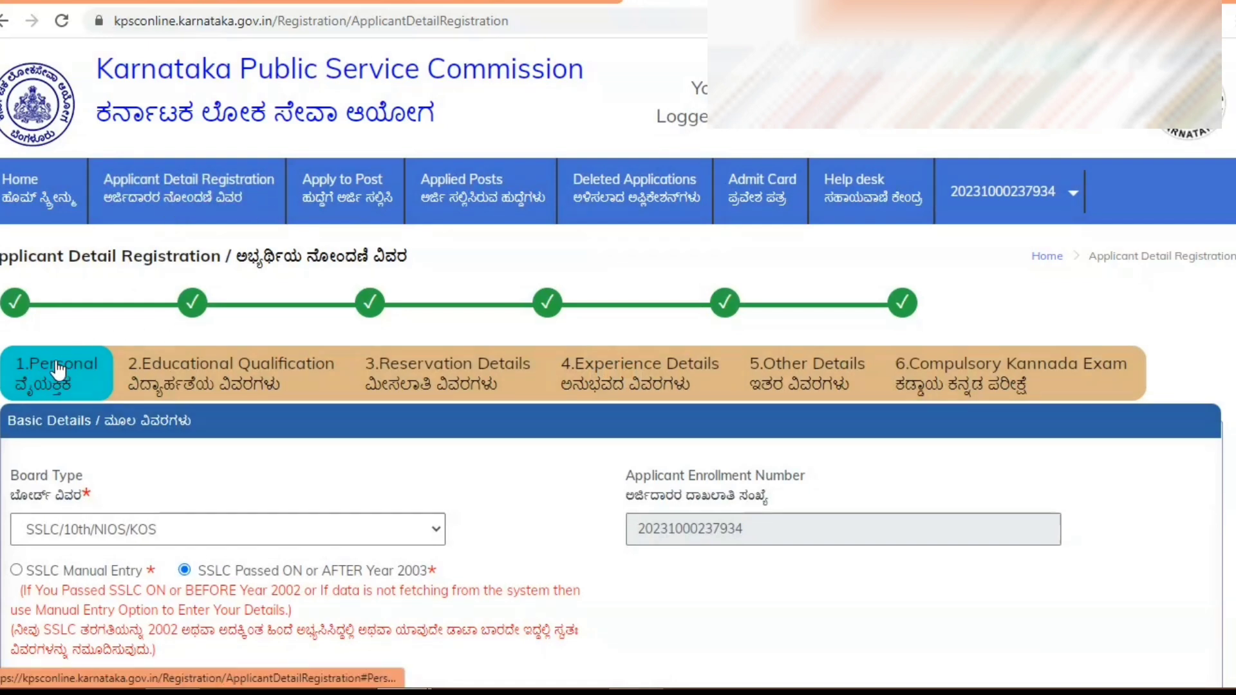
scroll(231, 484, down, 2)
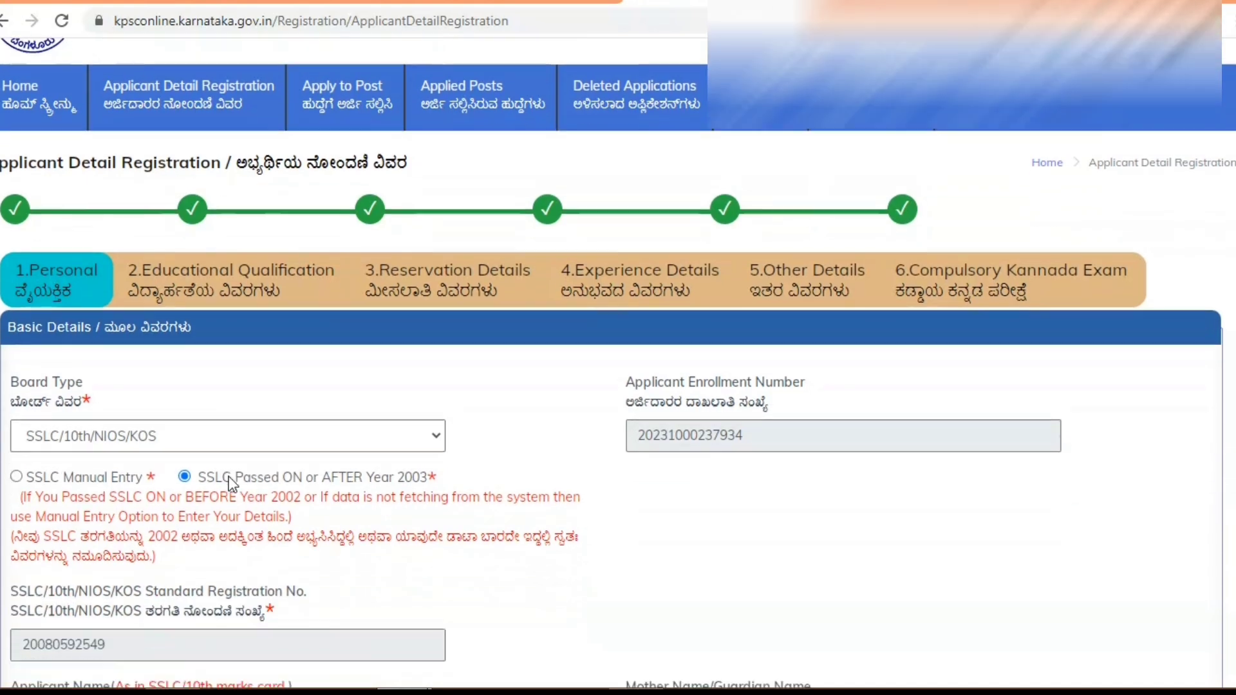
scroll(308, 461, down, 2)
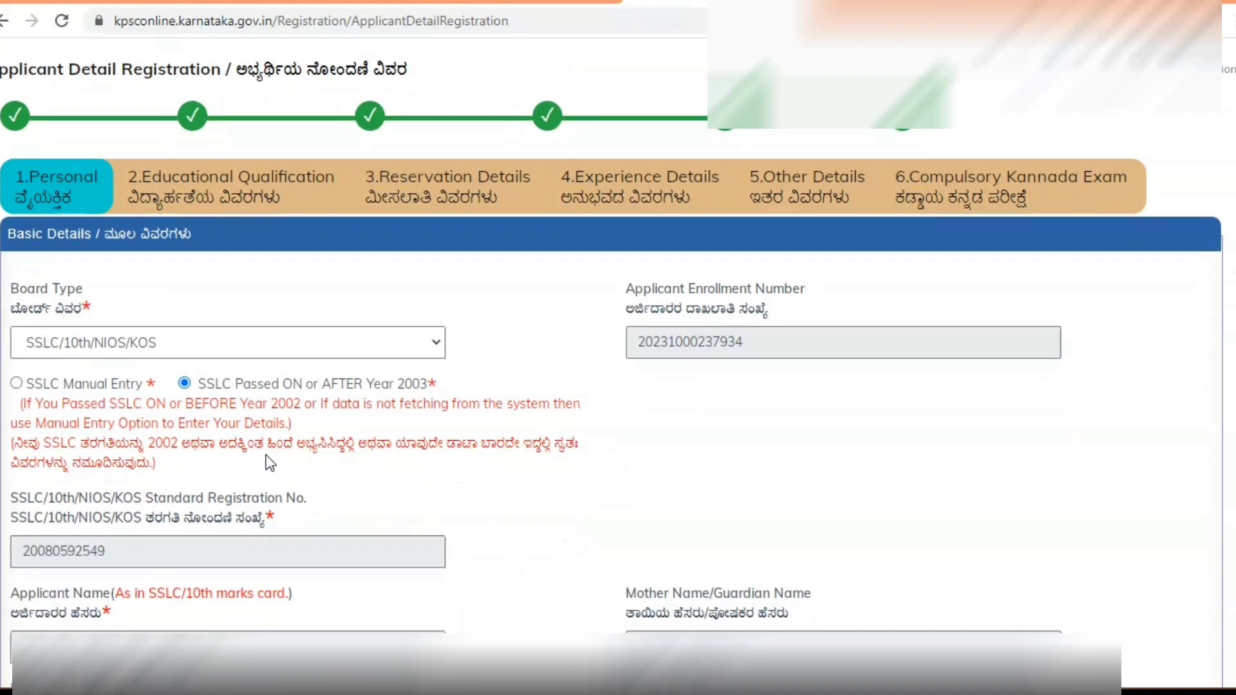
scroll(270, 462, up, 4)
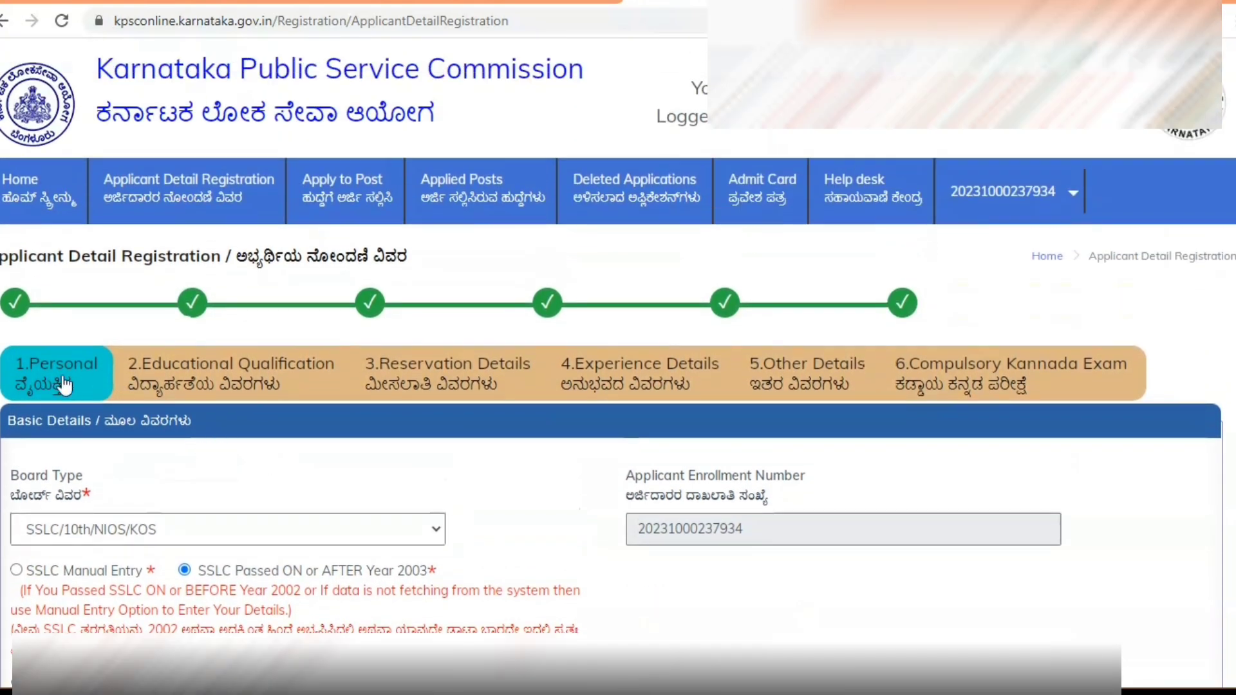
scroll(152, 380, down, 2)
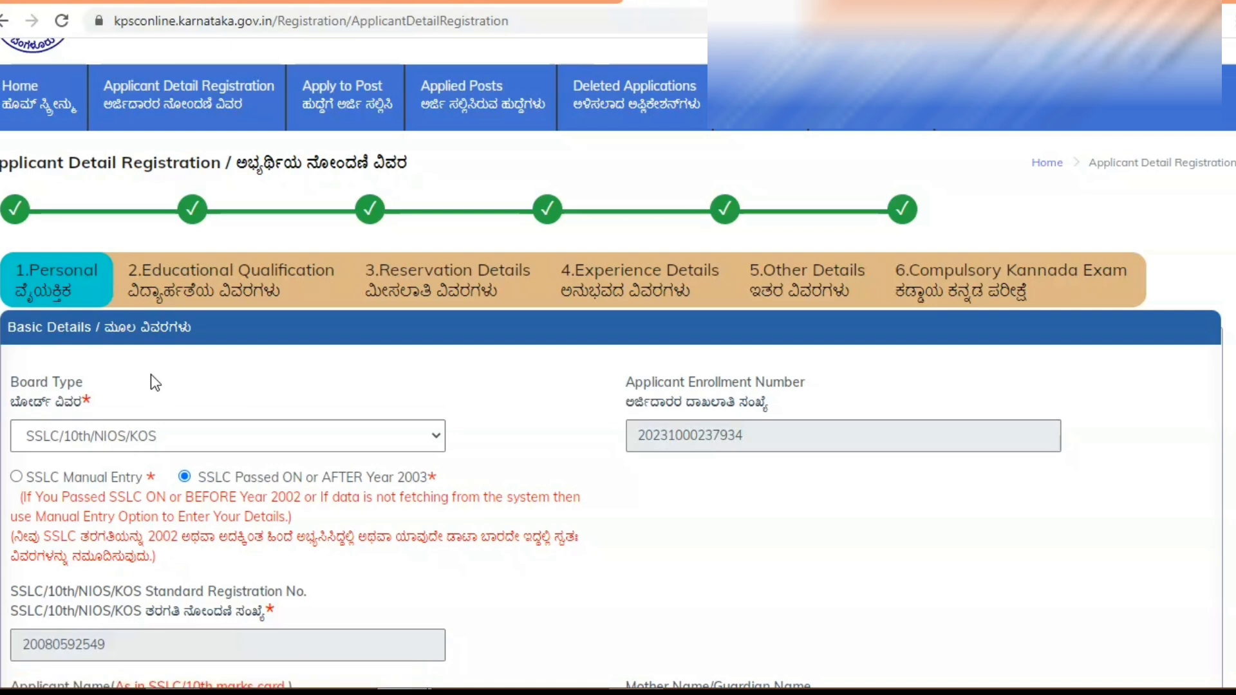
scroll(151, 376, up, 2)
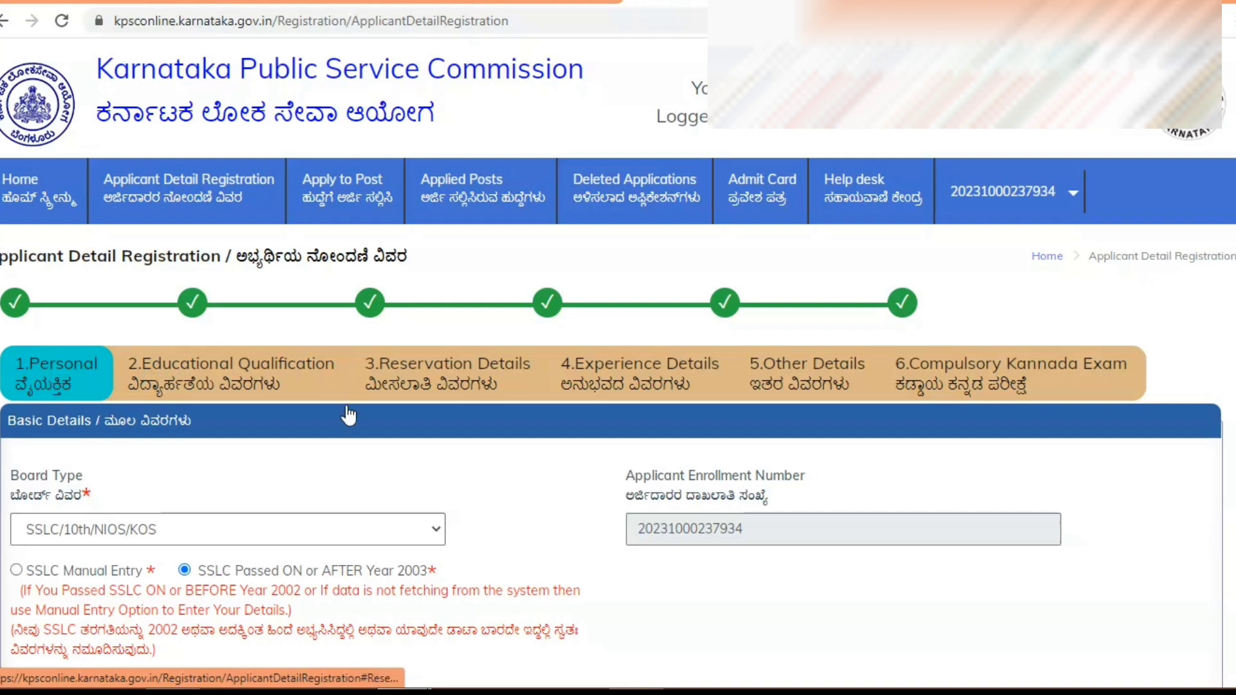
Show the Educational Qualification section and review its document upload note and SSLC qualification details
click(222, 373)
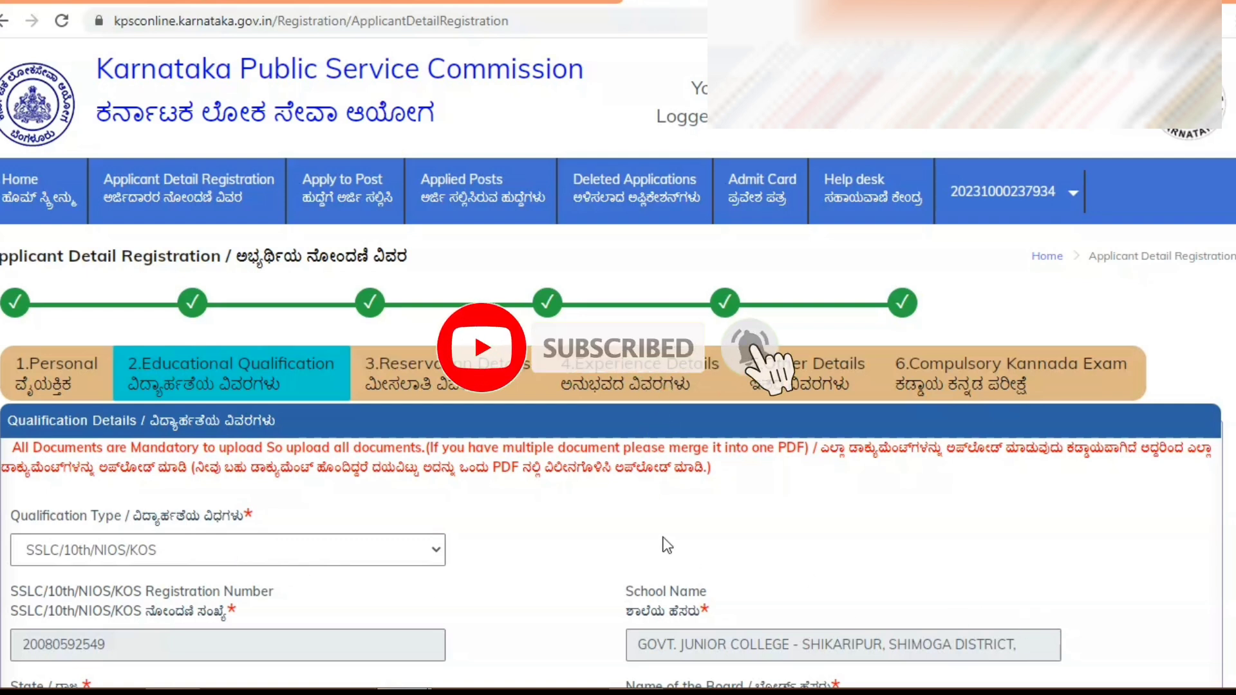
scroll(620, 511, down, 2)
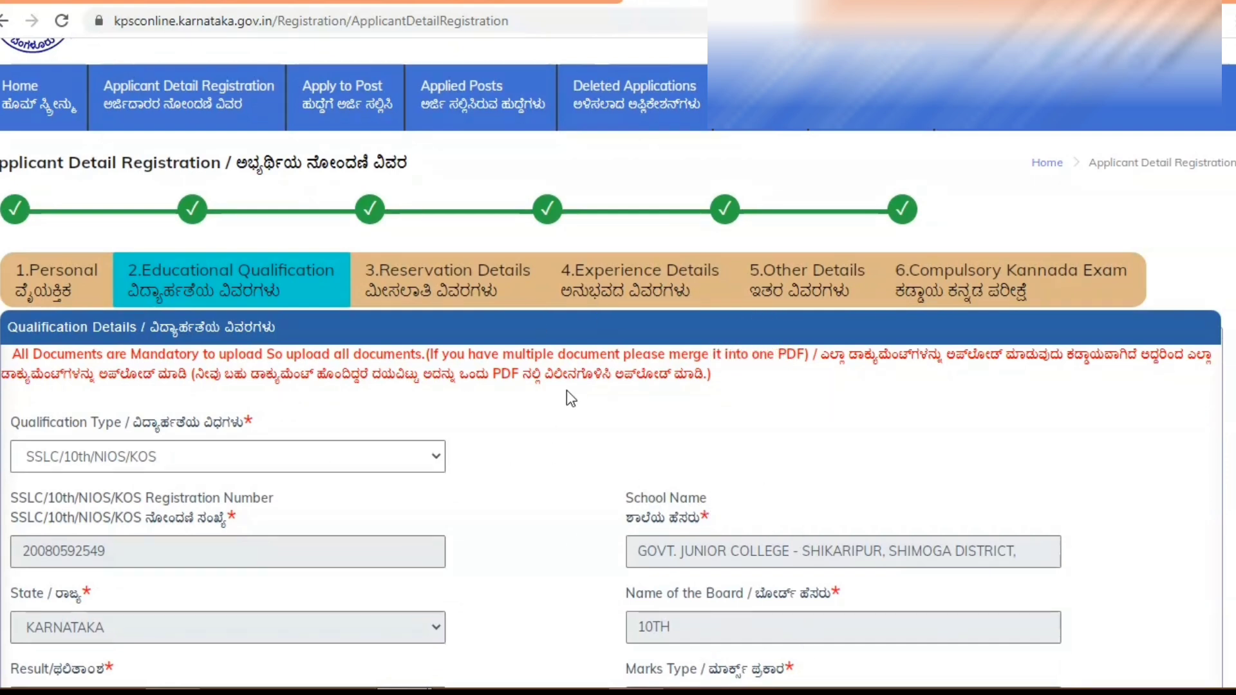
scroll(565, 394, up, 1)
Show the Reservation Details section and review the reservation claim and certificate fields
click(449, 377)
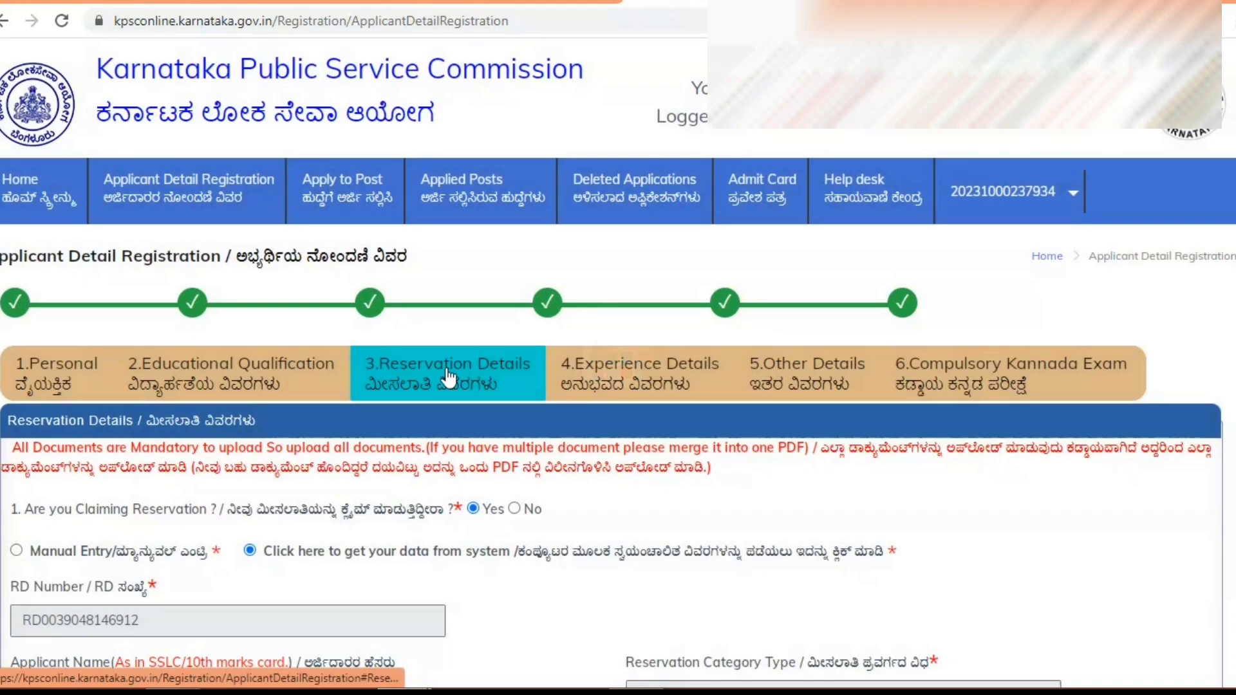
scroll(507, 467, down, 1)
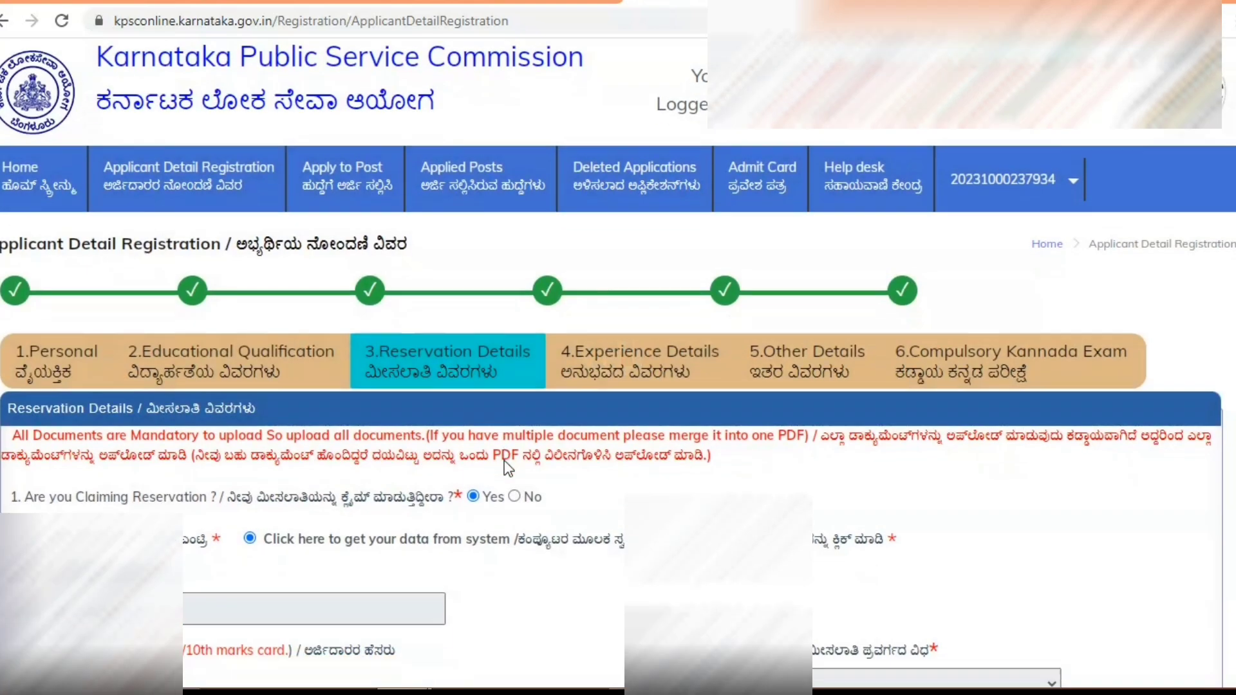
scroll(508, 468, down, 1)
scroll(509, 468, down, 1)
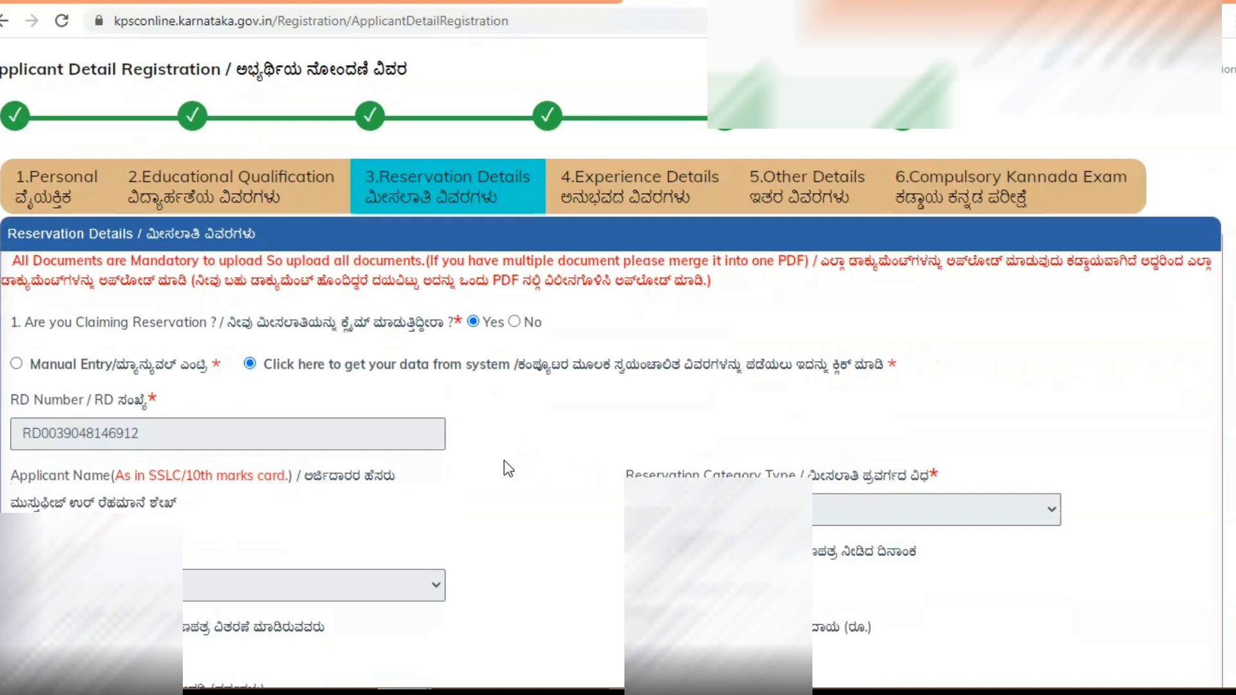
scroll(508, 468, up, 2)
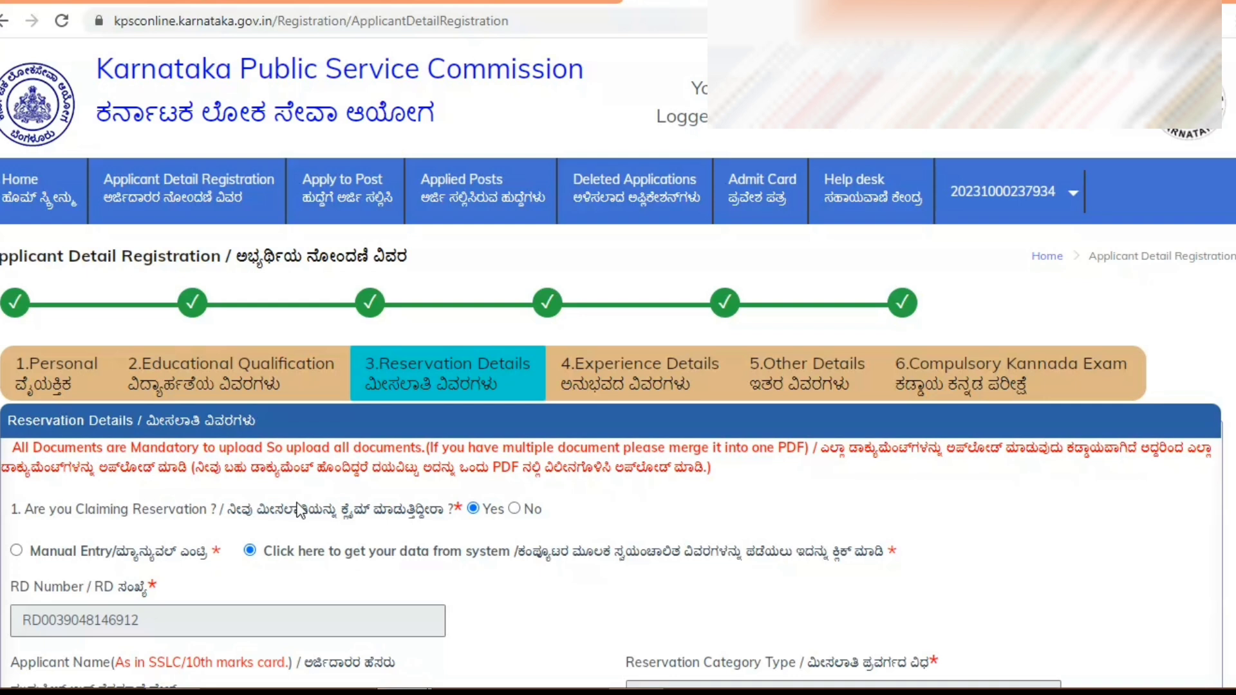
Show the Experience Details section and review the work experience form and the list of saved employment records
click(639, 380)
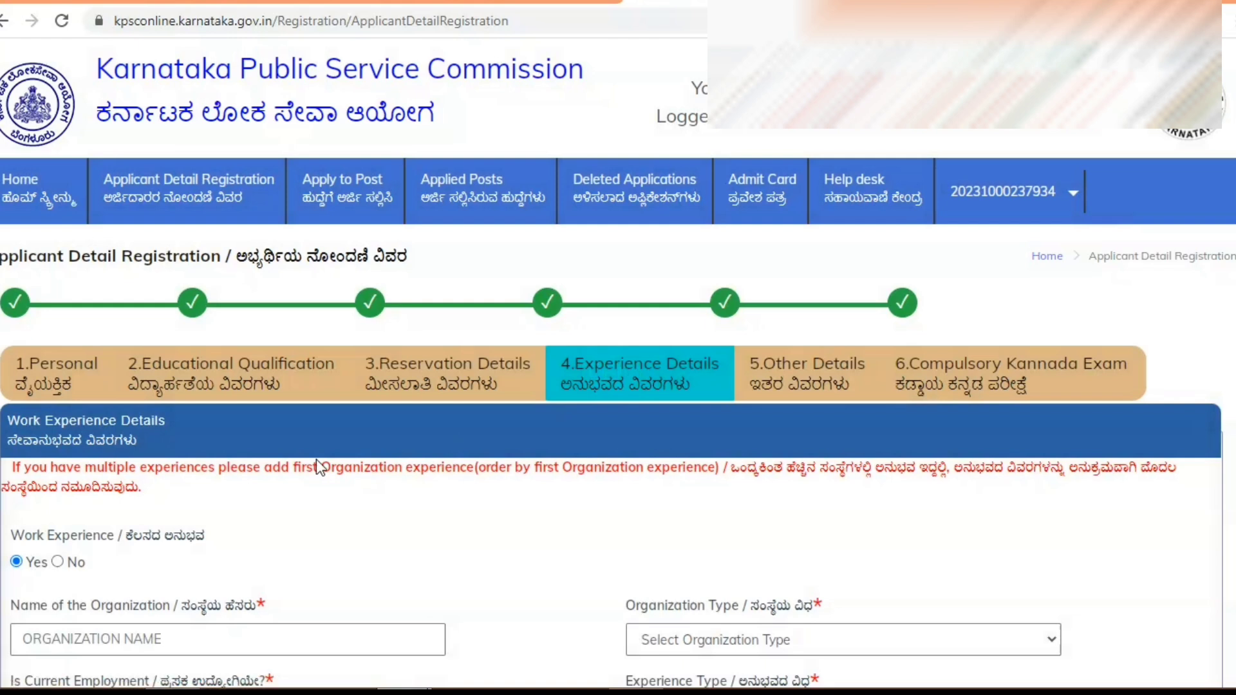
scroll(316, 458, down, 1)
scroll(315, 458, down, 1)
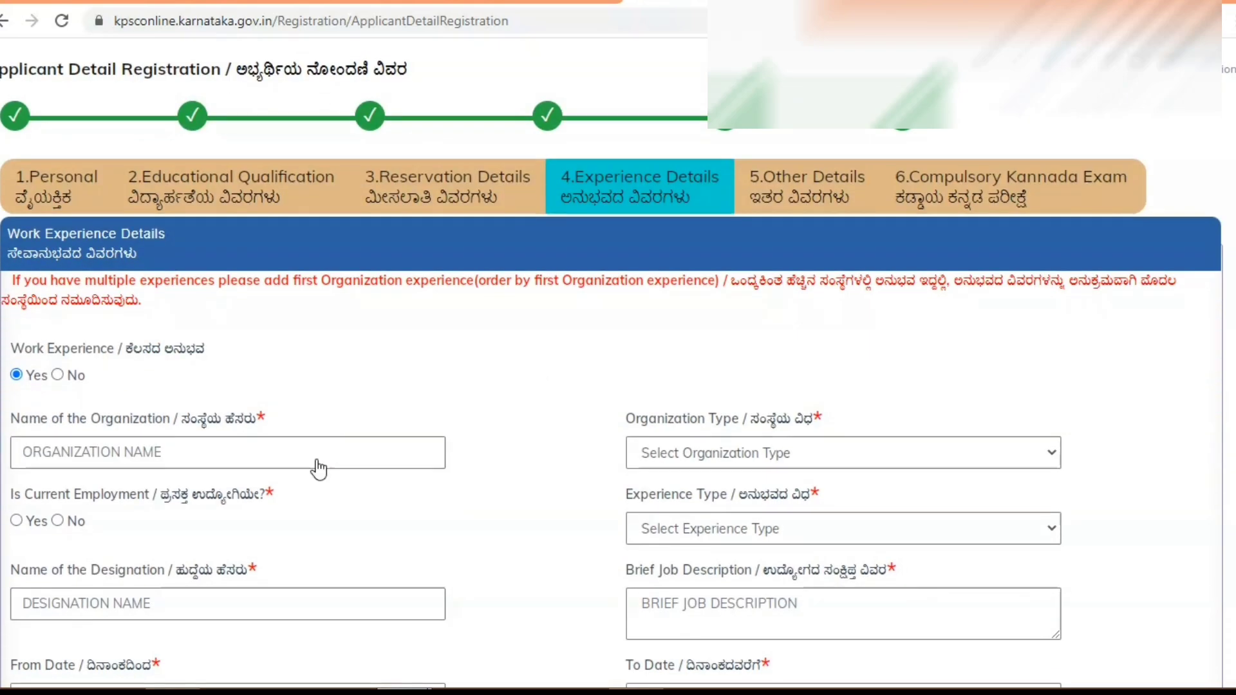
scroll(315, 458, down, 1)
scroll(316, 460, down, 2)
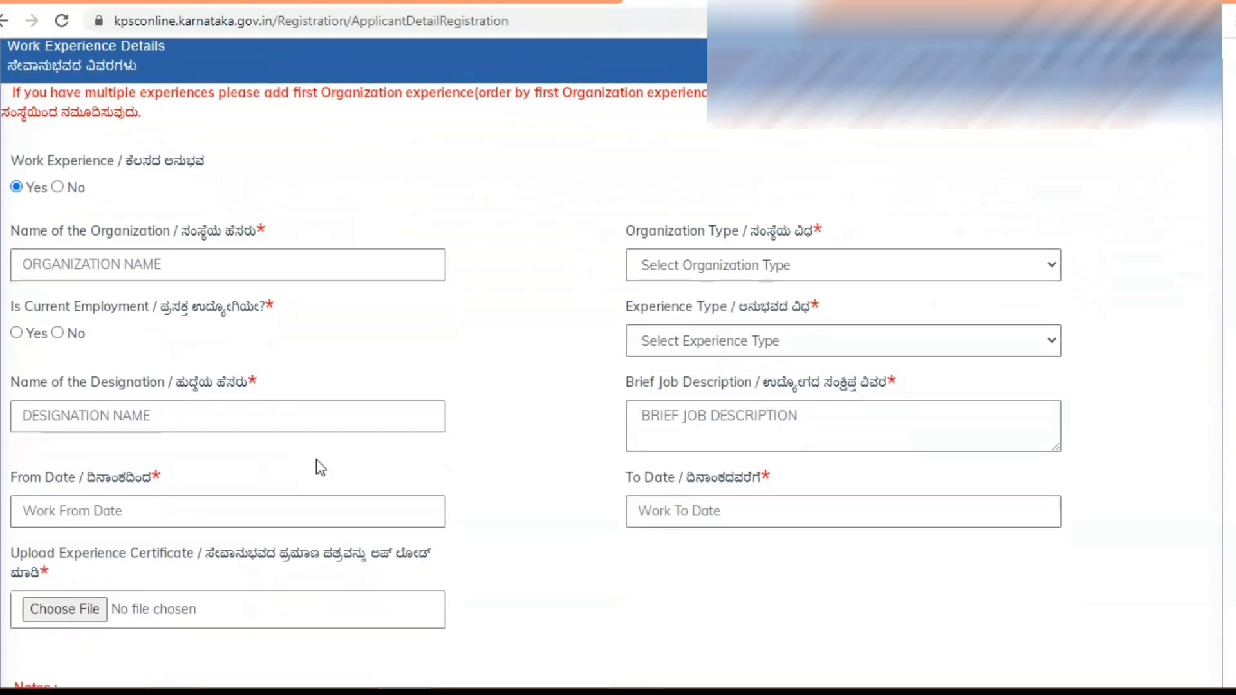
scroll(315, 459, down, 1)
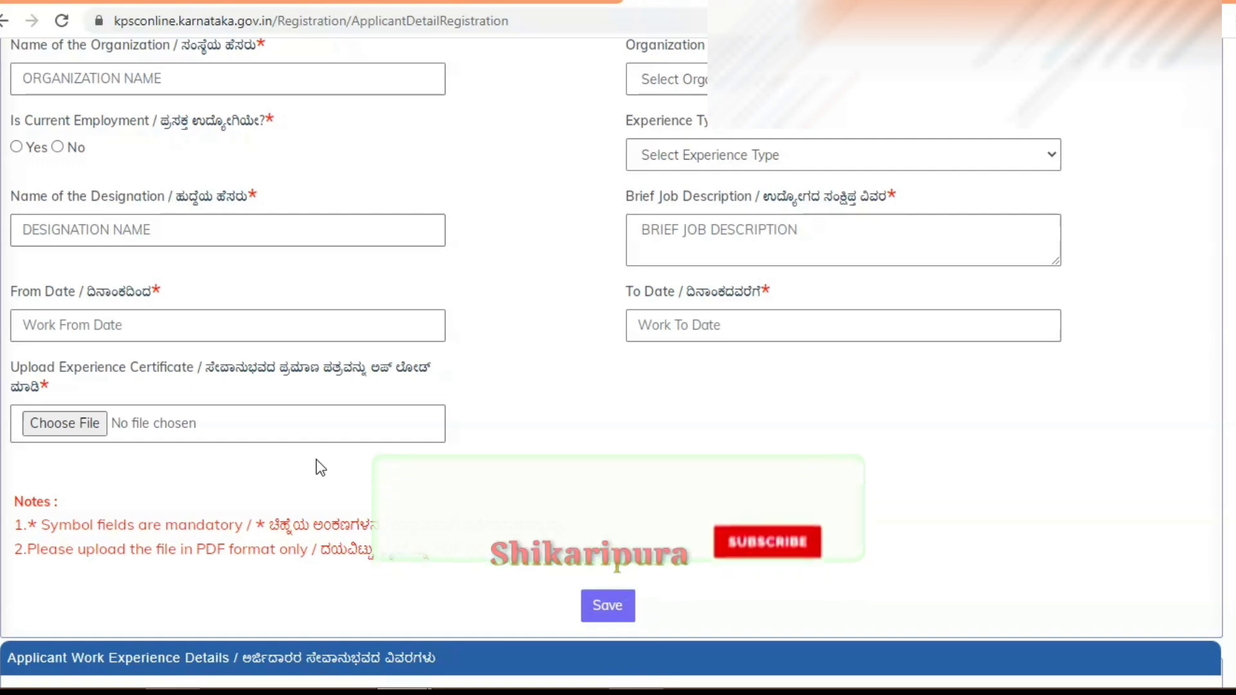
scroll(315, 458, down, 2)
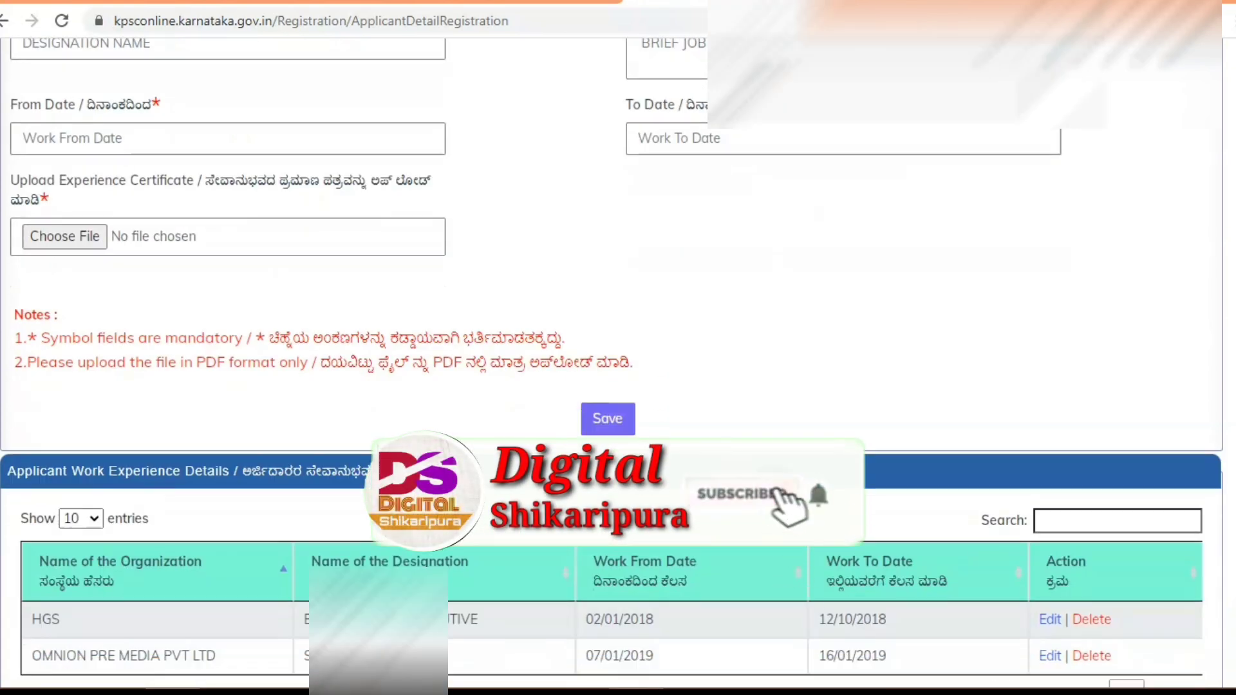
scroll(315, 458, up, 1)
scroll(377, 446, up, 3)
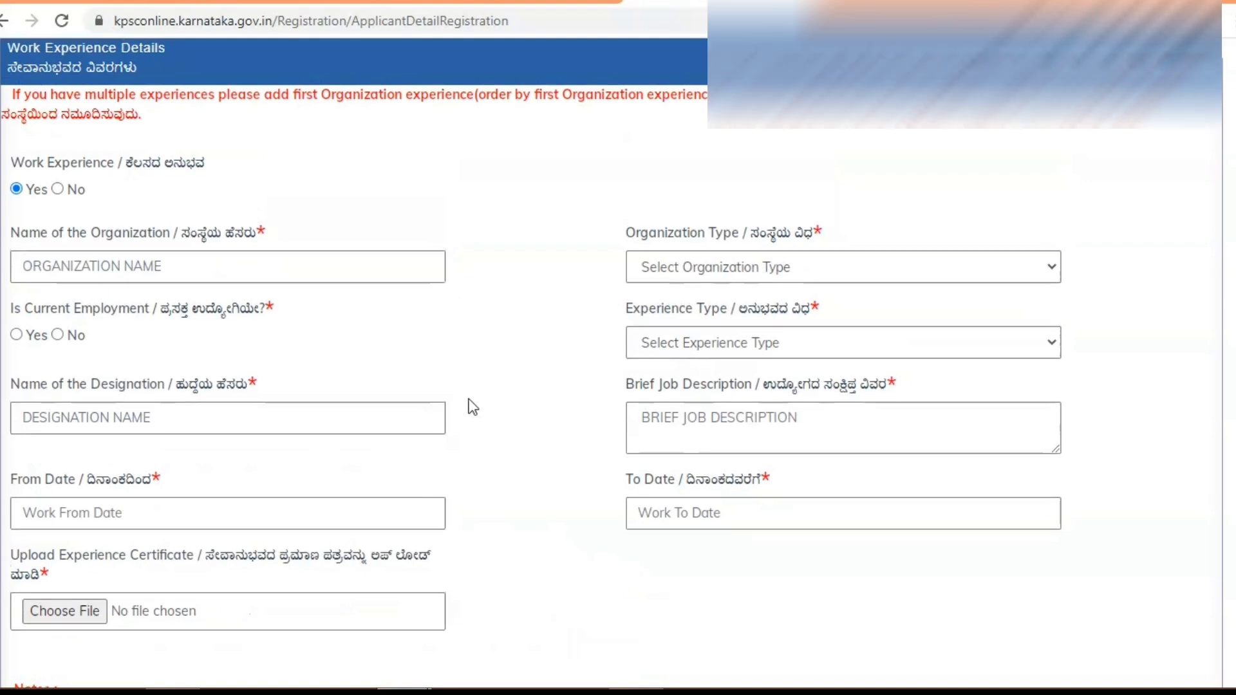
scroll(470, 406, up, 3)
scroll(475, 412, down, 1)
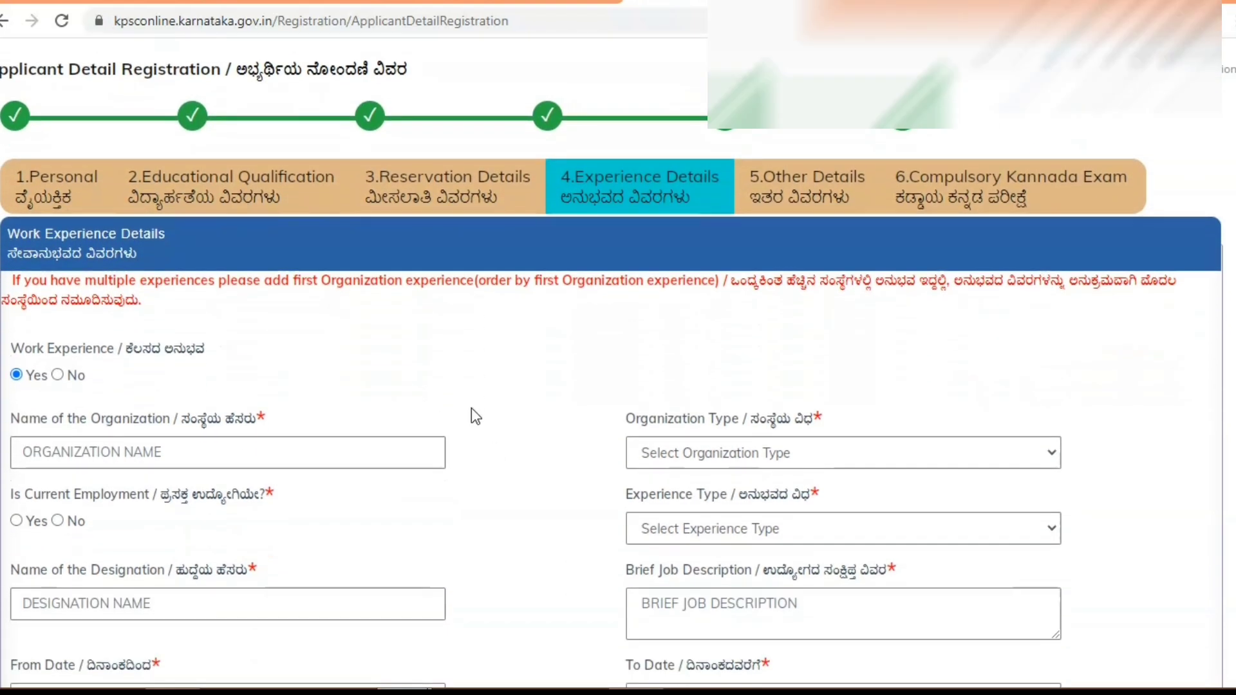
scroll(592, 534, up, 1)
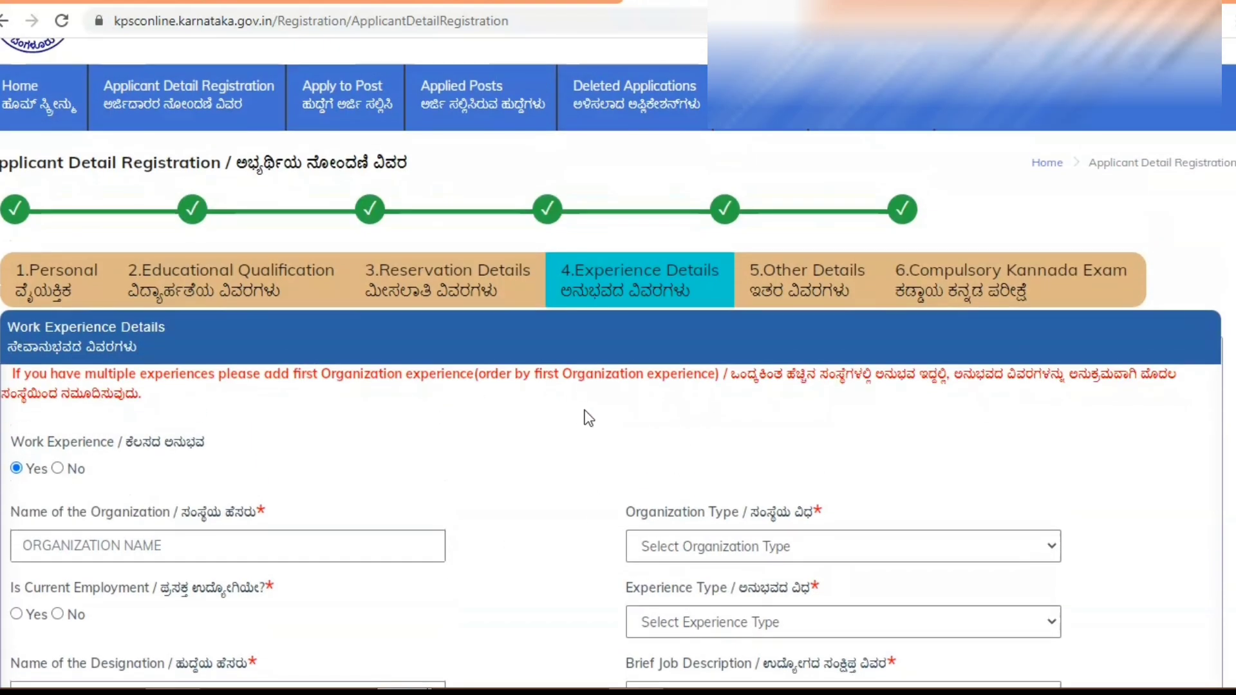
scroll(585, 417, up, 1)
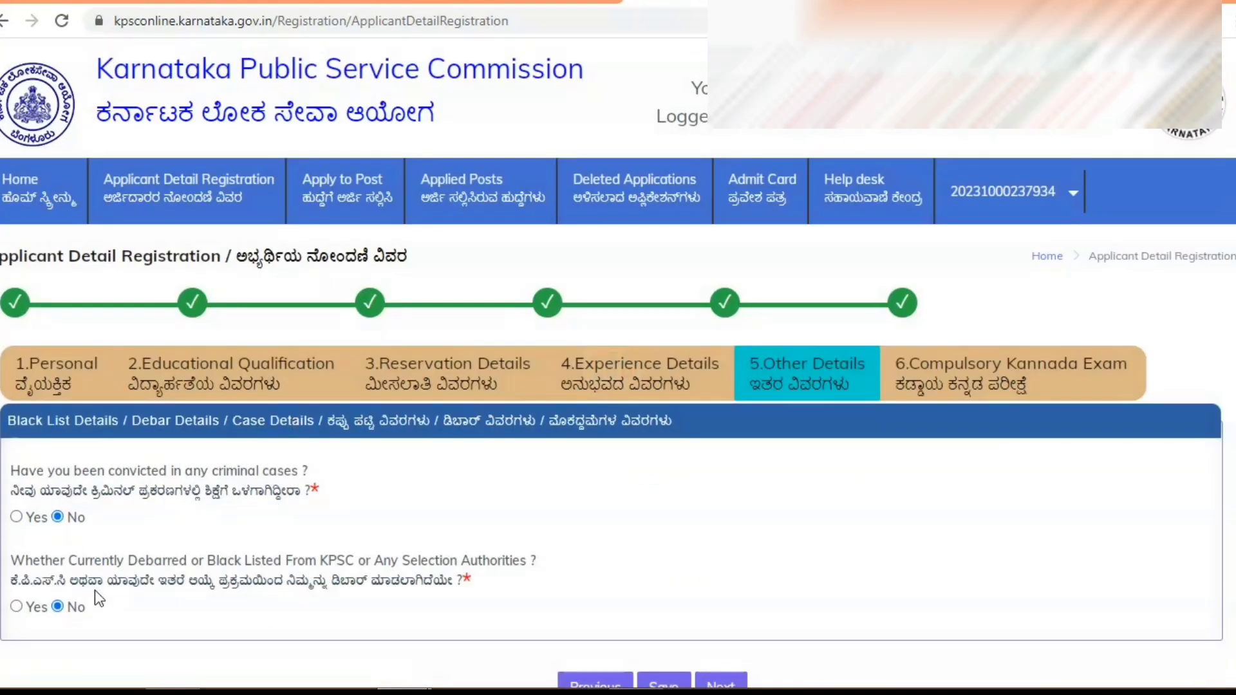
Review the criminal case and debarment answers in Other Details, and show the Compulsory Kannada Exam section
scroll(361, 526, down, 1)
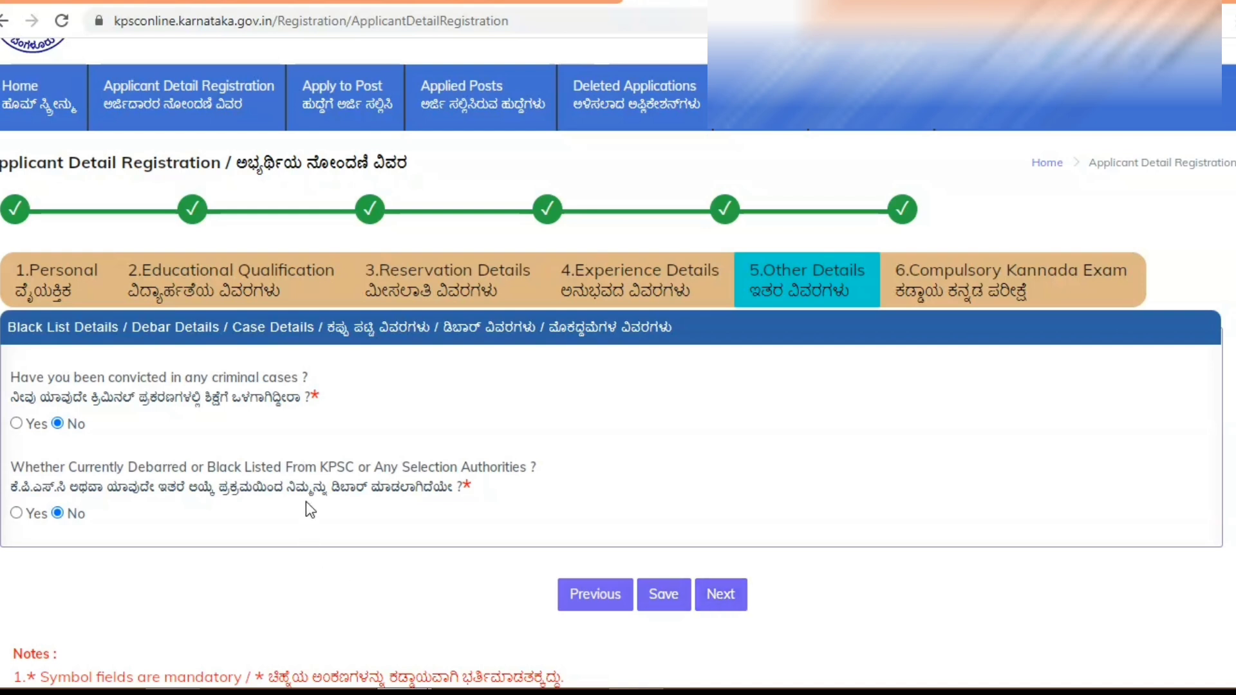
scroll(306, 500, up, 1)
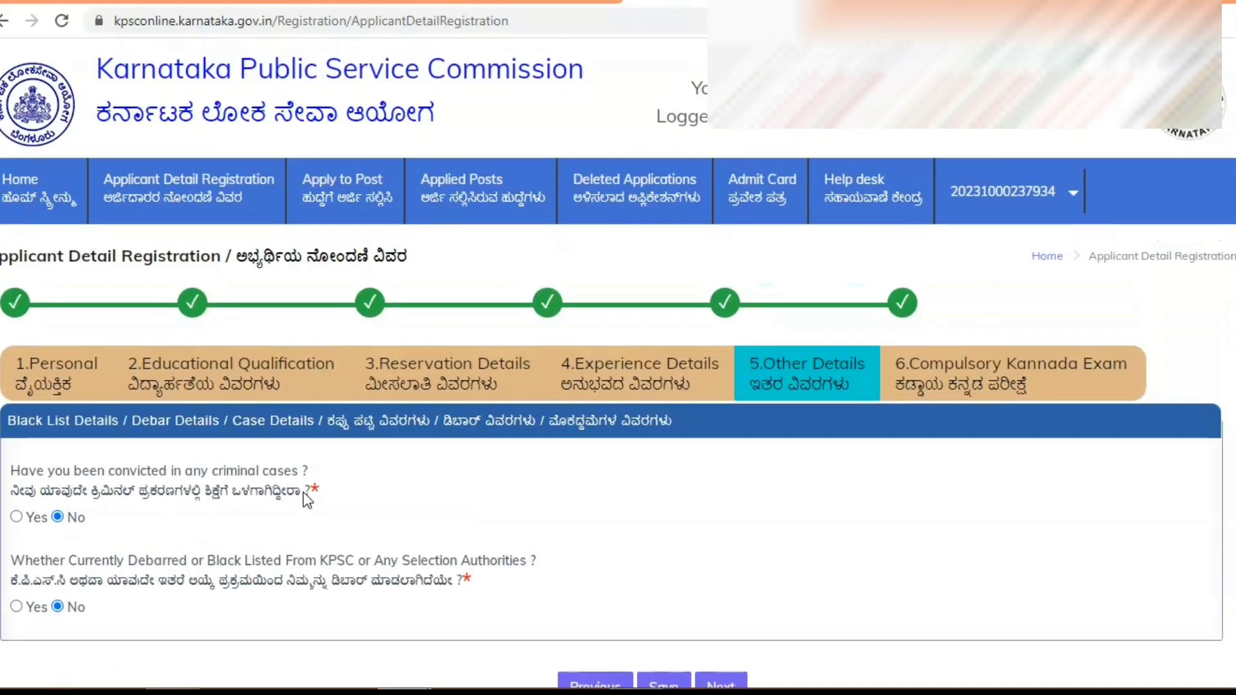
click(973, 374)
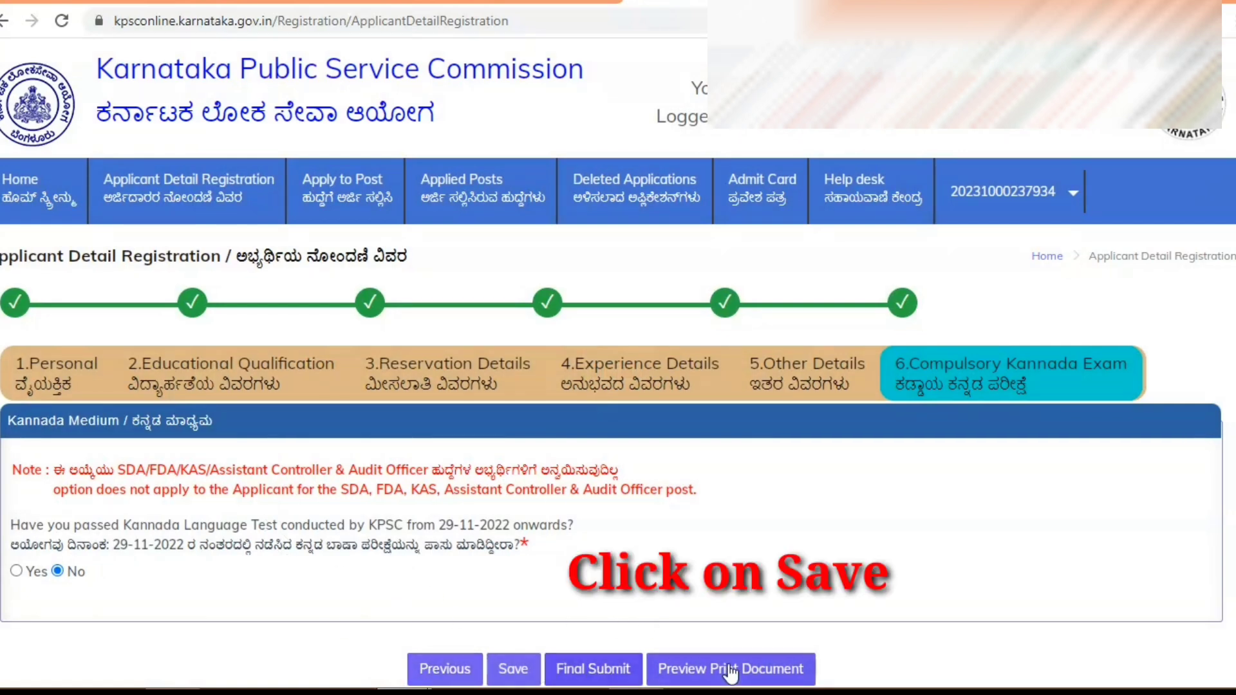
Open the list of posts open for application and confirm applying to the ಭೂಮಾಪಕರು(ಉಳಿಕೆ ಮೂಲ ವೃಂದ) notification
click(345, 191)
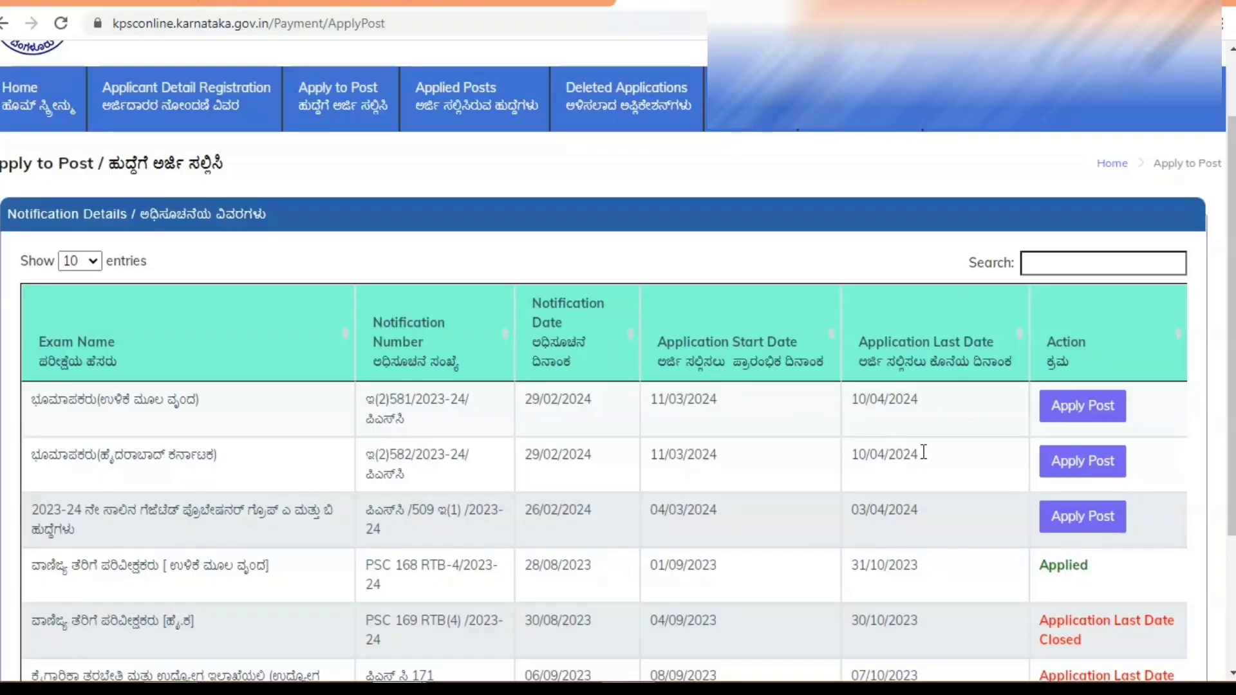
click(1061, 412)
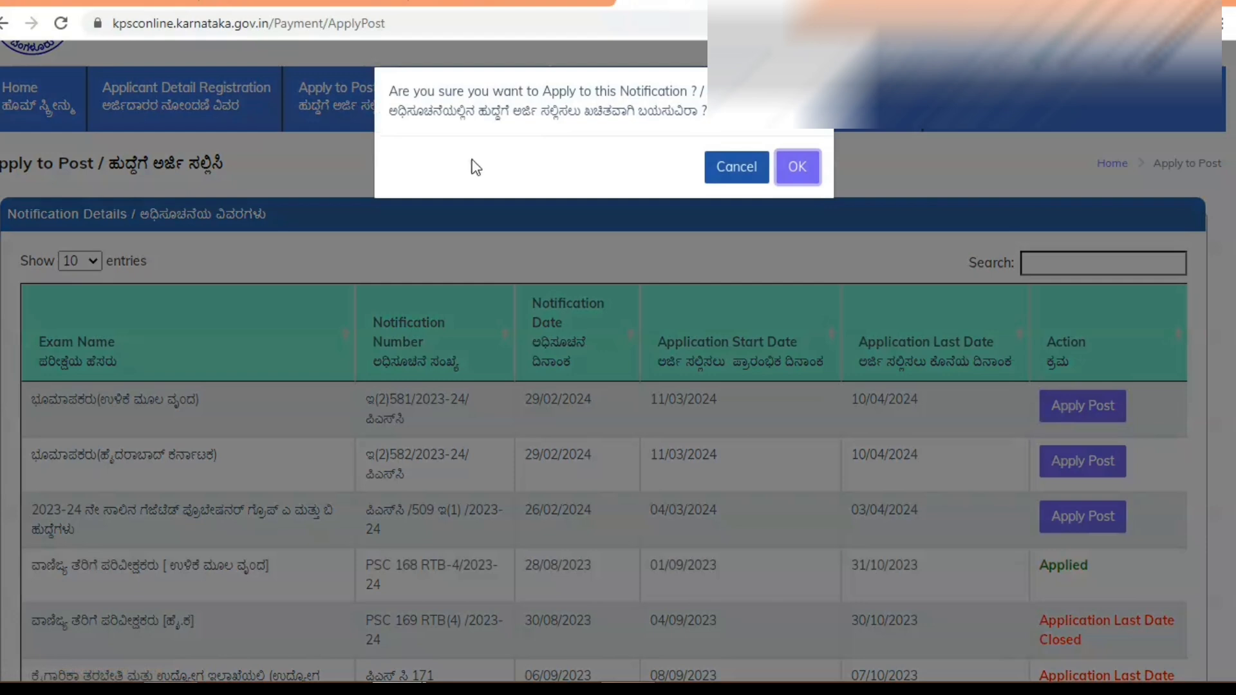
click(797, 166)
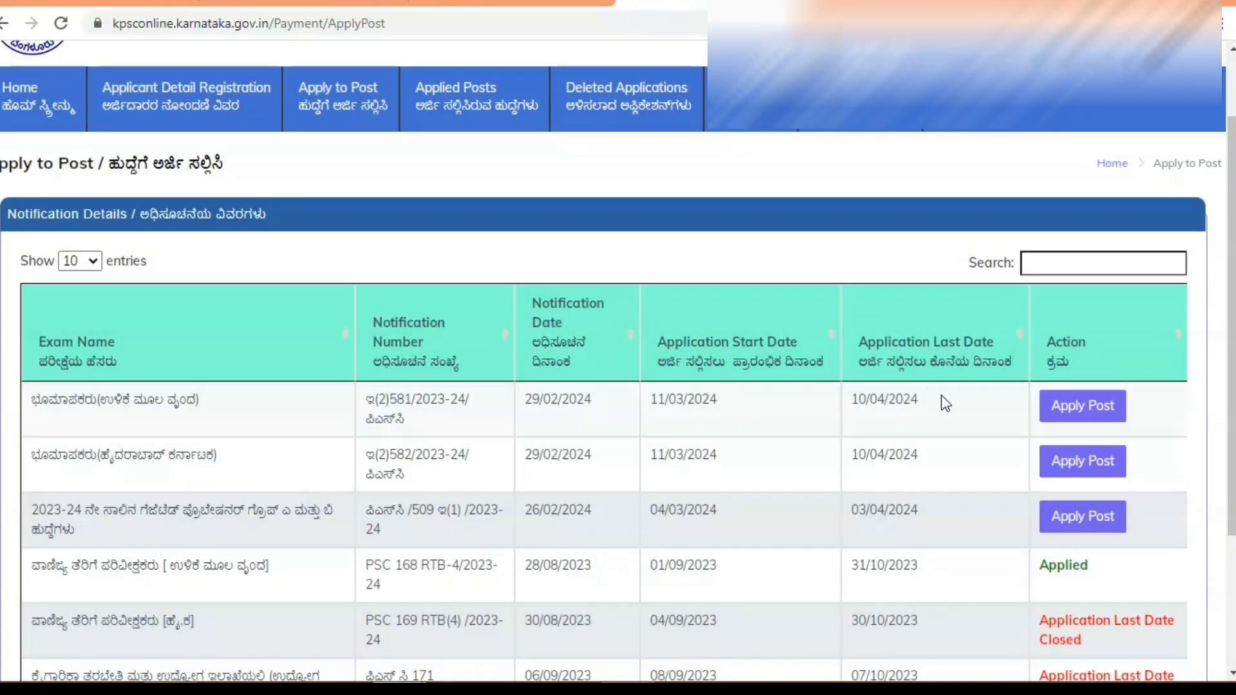
click(1061, 412)
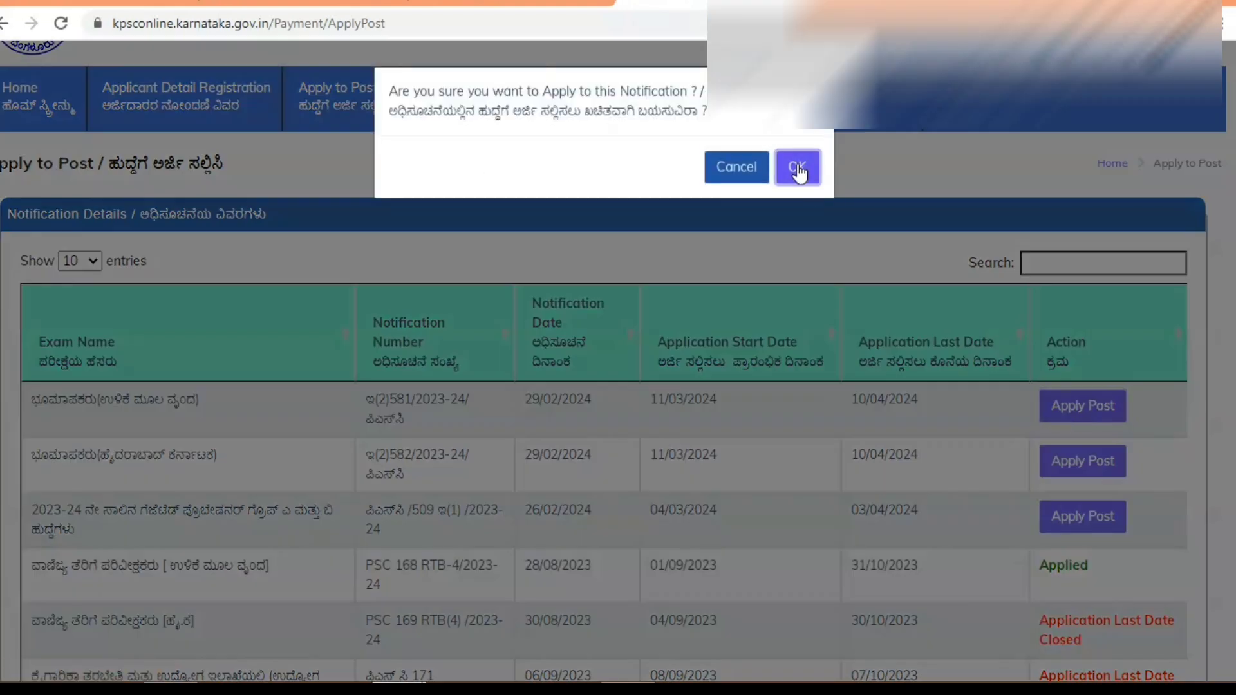
click(797, 166)
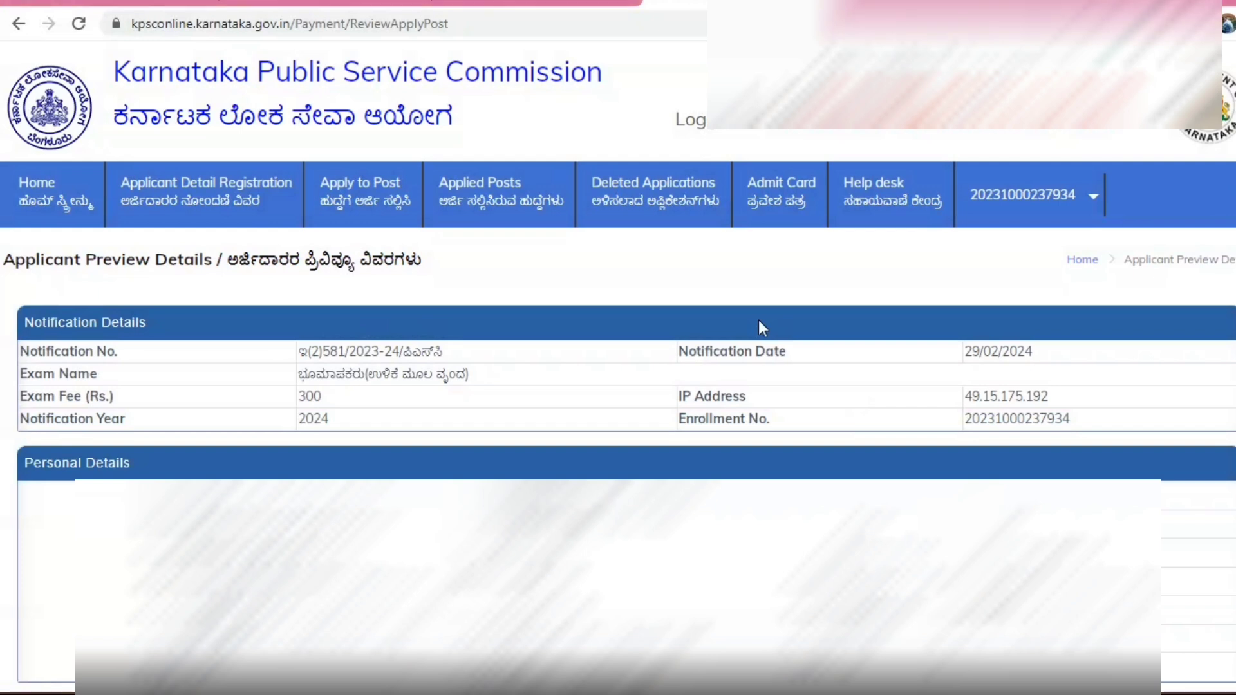
Review the notification details and the applicant's personal details in the application preview
scroll(758, 319, down, 2)
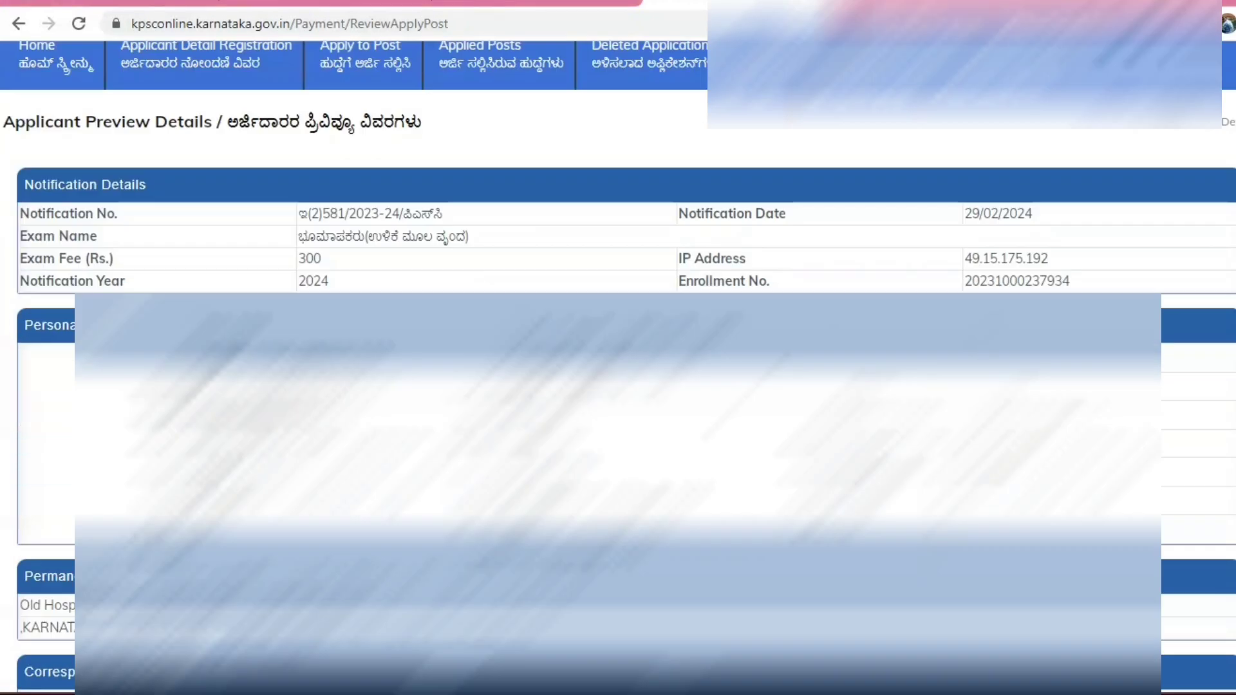
scroll(747, 388, up, 3)
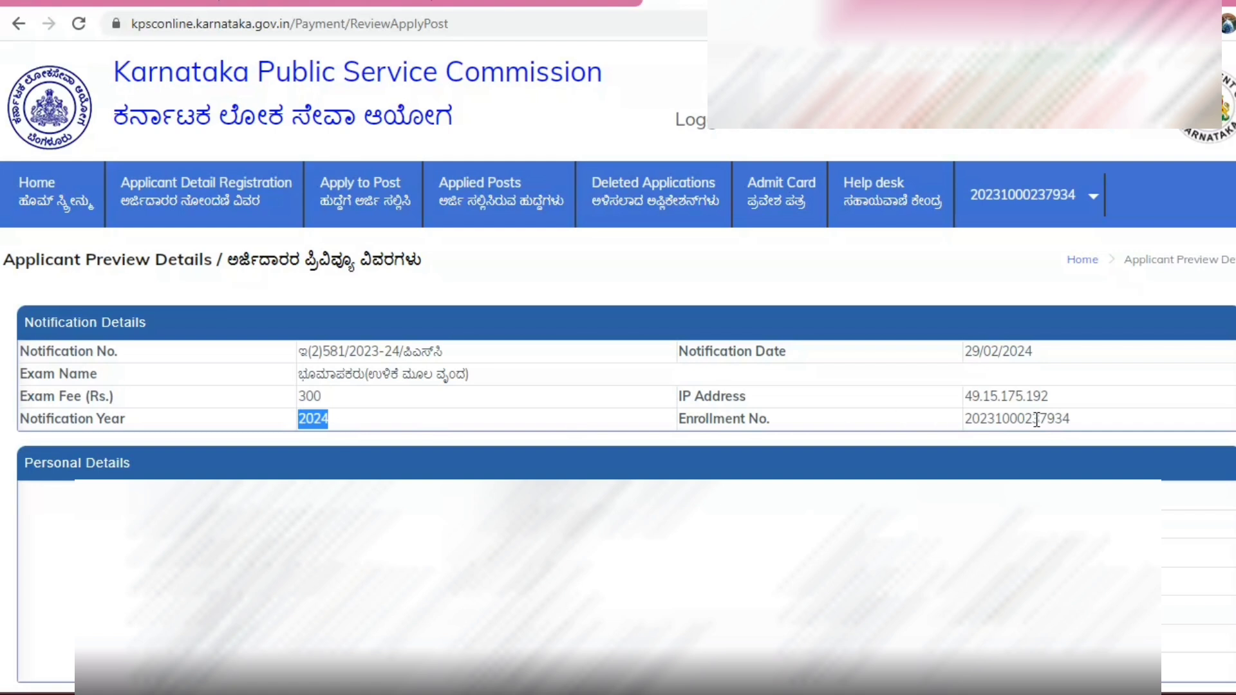
double_click(1065, 420)
drag(1079, 384, 917, 353)
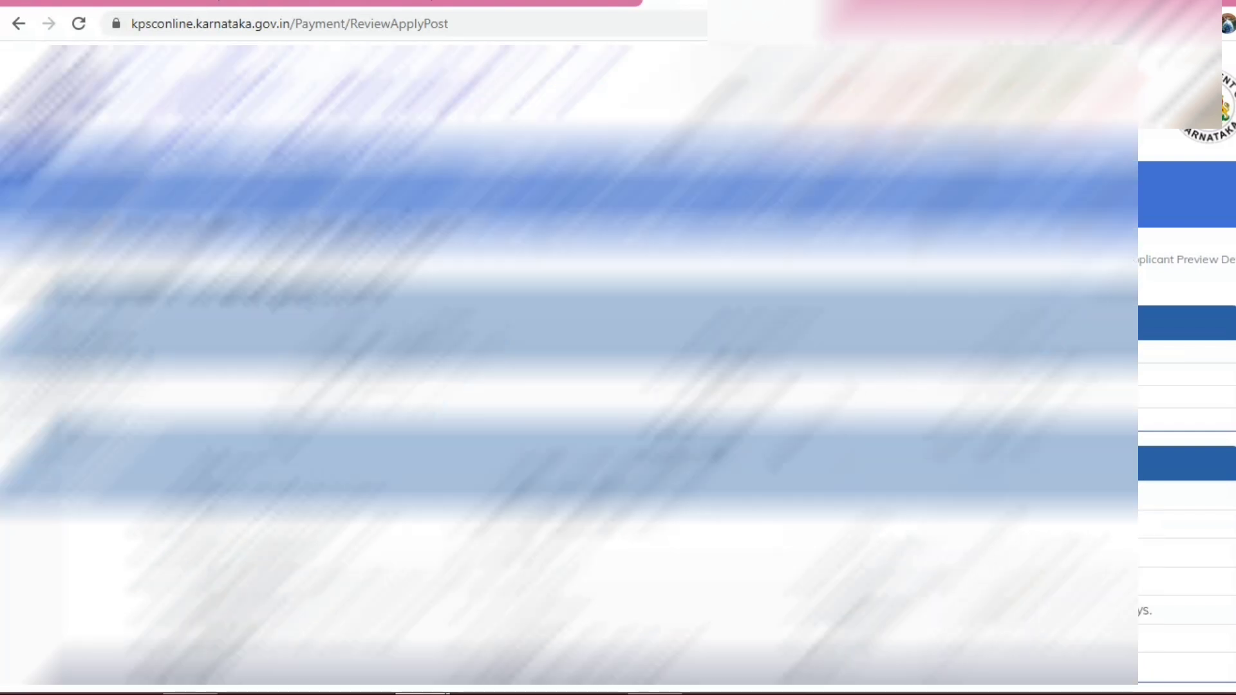
scroll(618, 367, down, 2)
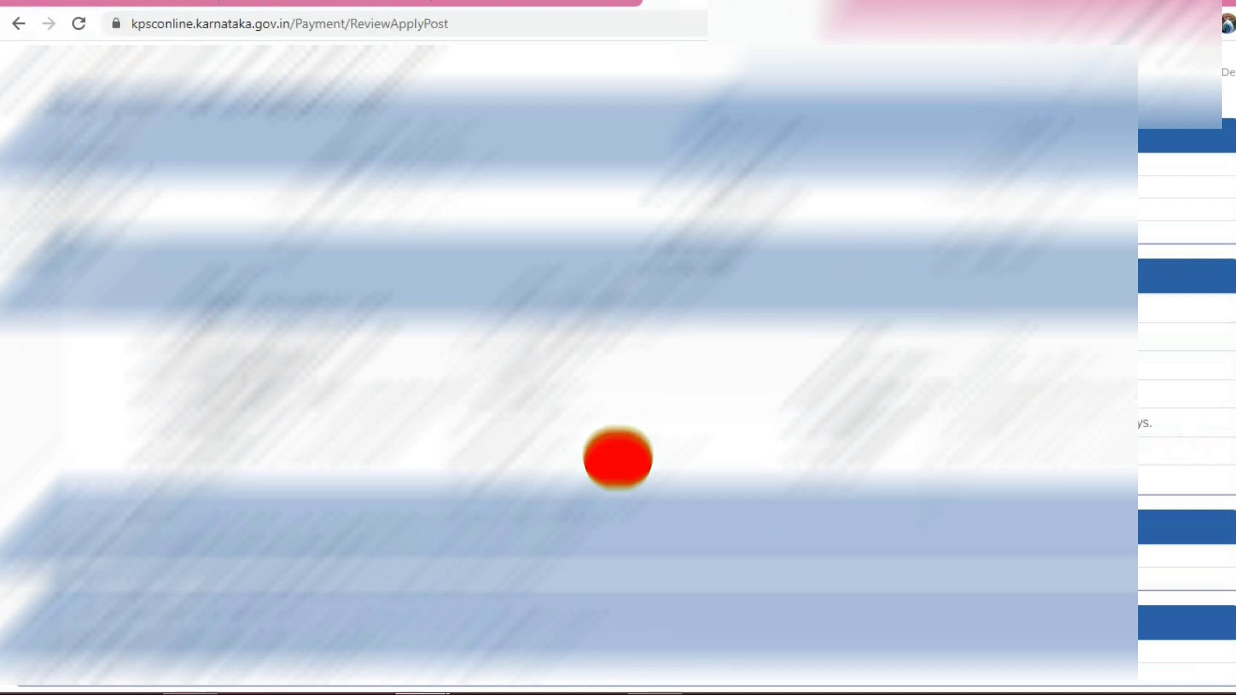